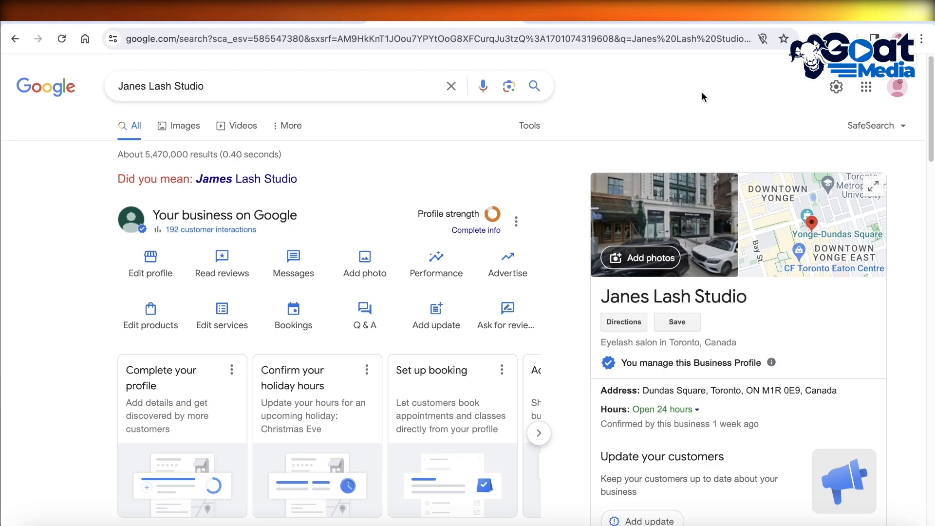
# Step: Look over the Janes Lash Studio listing in the search results and zoom in on its location on the map
pyautogui.scroll(-1, 651, 140)
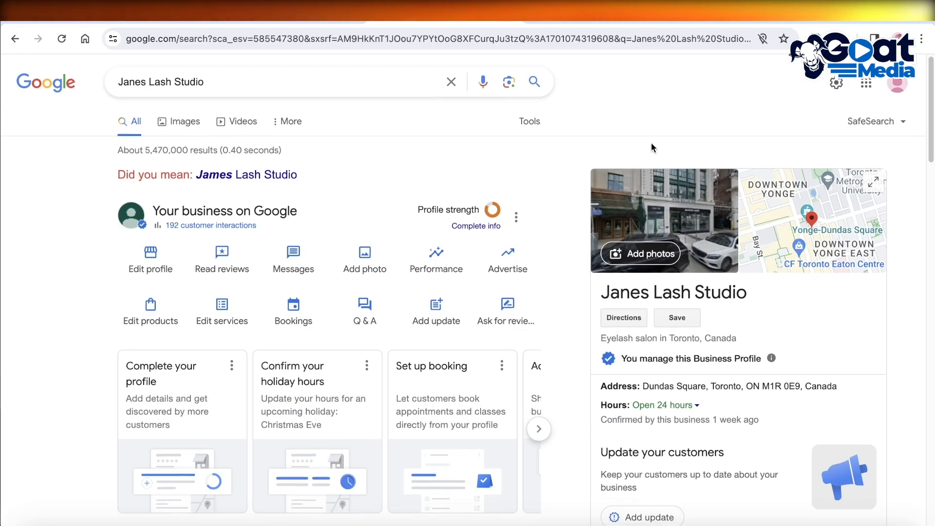
pyautogui.scroll(-2, 653, 145)
pyautogui.scroll(-3, 931, 188)
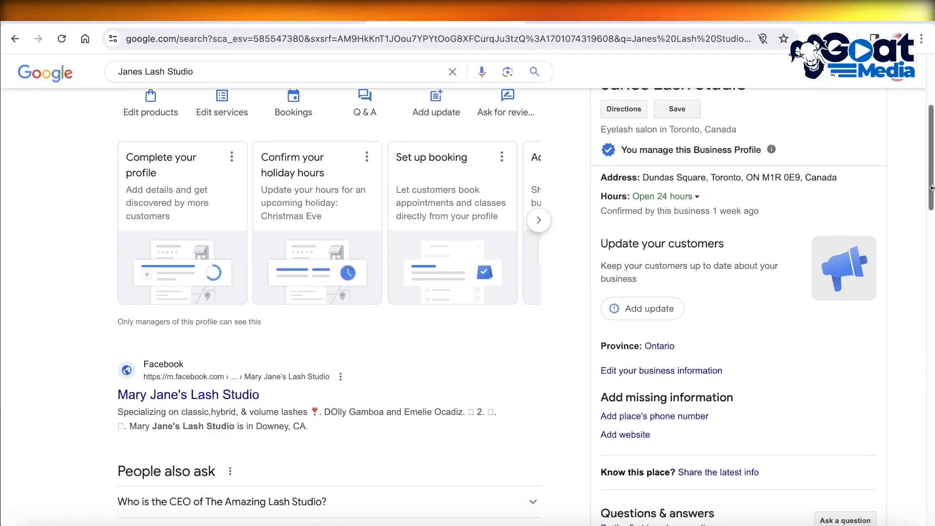
pyautogui.scroll(5, 931, 188)
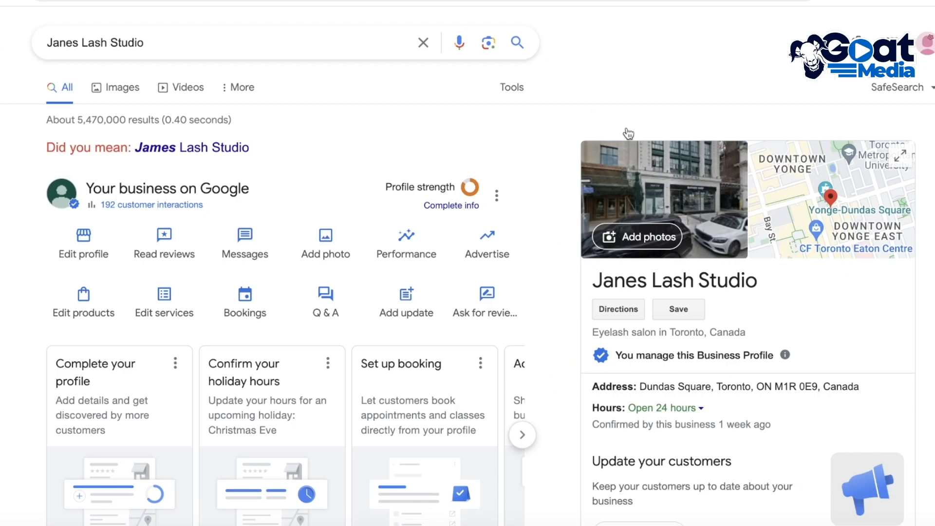
pyautogui.click(755, 196)
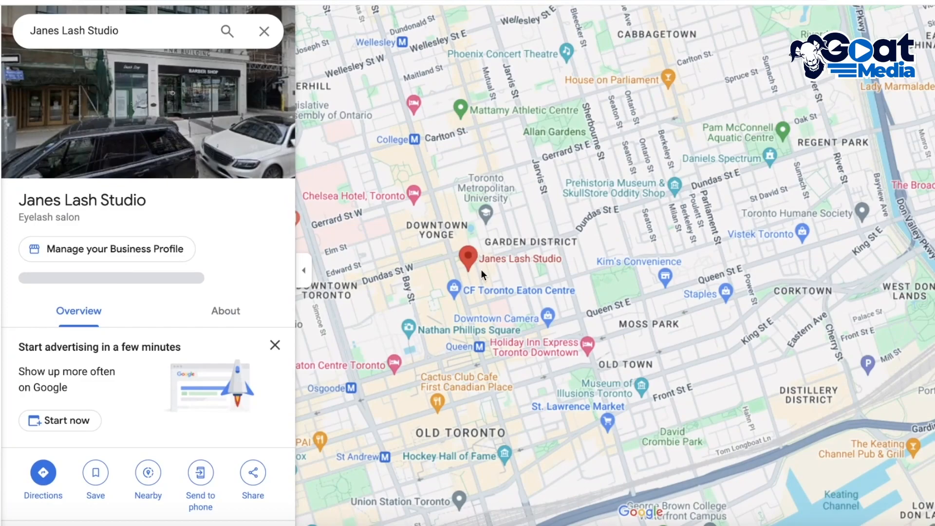
pyautogui.scroll(3, 480, 269)
pyautogui.scroll(2, 442, 260)
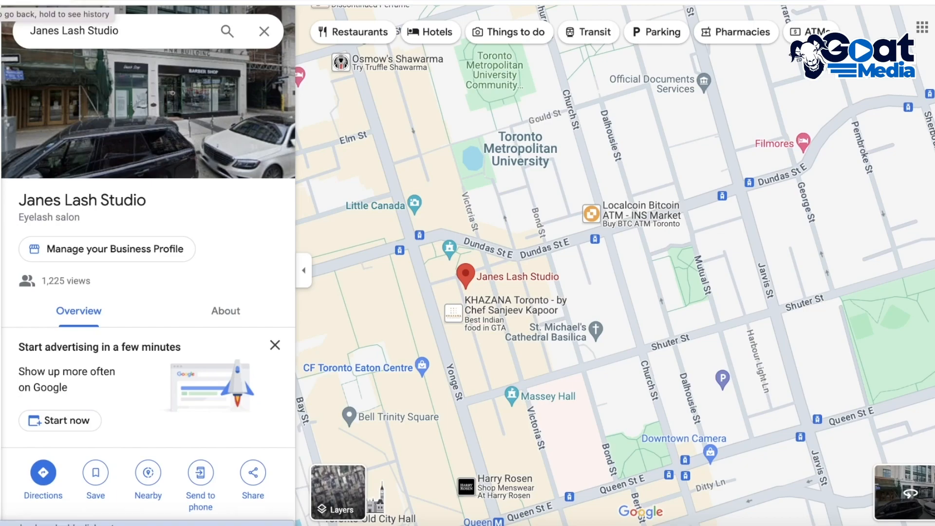
# Step: Return to the search results and review the studio's business details, missing information and reviews
pyautogui.click(1, 2)
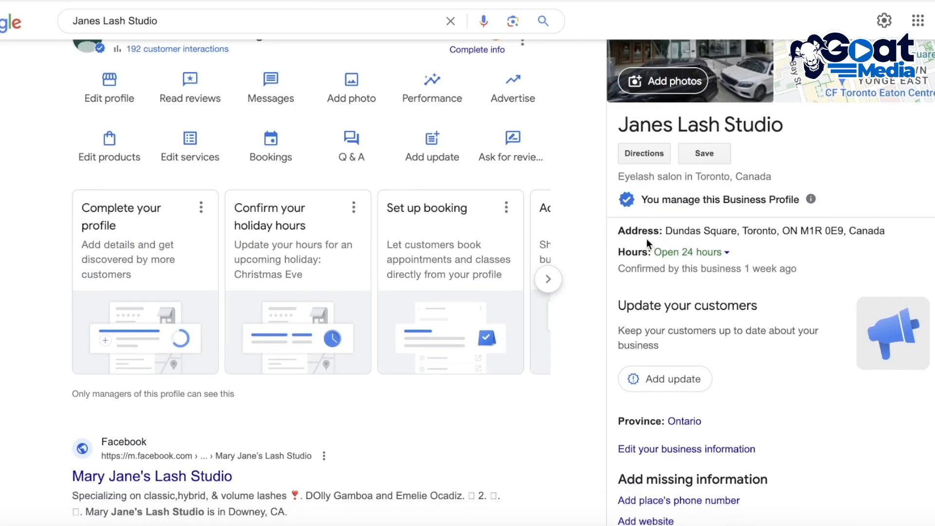
pyautogui.scroll(-9, 833, 223)
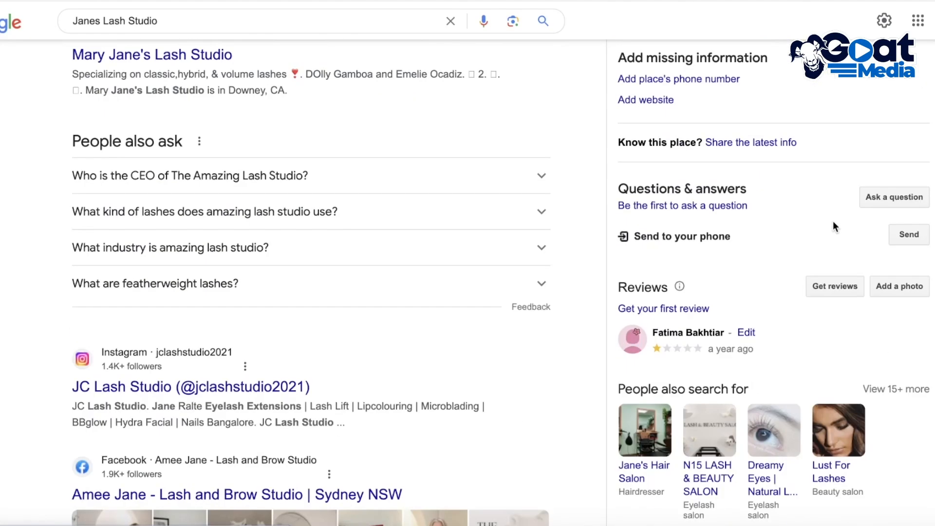
pyautogui.scroll(8, 753, 263)
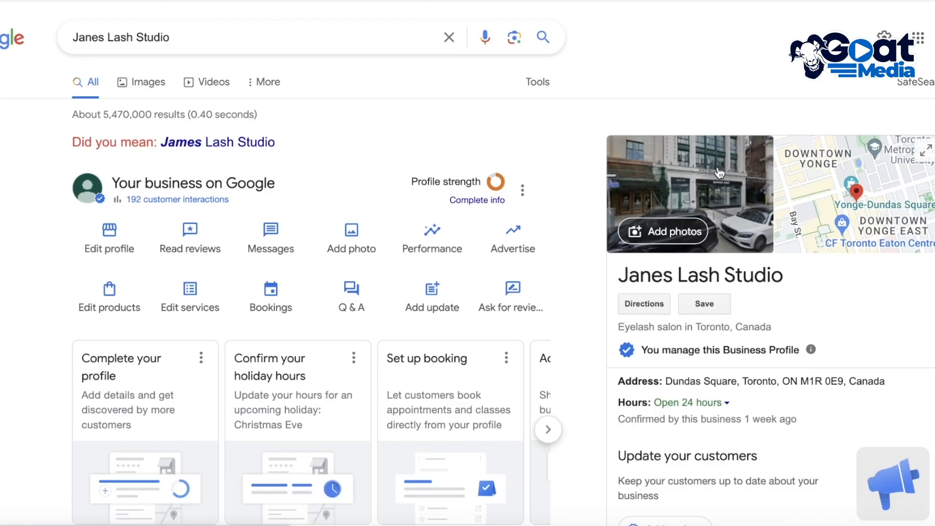
pyautogui.scroll(-10, 718, 168)
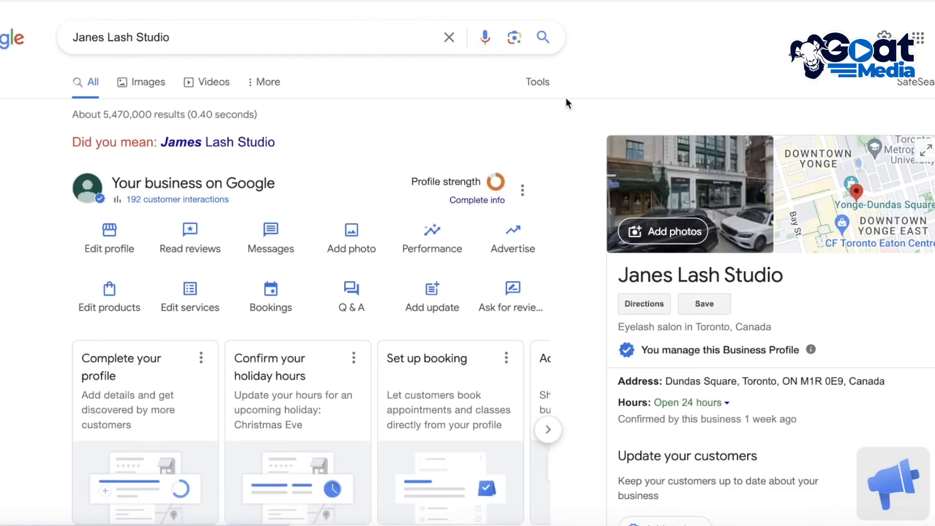
# Step: Search for "google my business" and open the Business Profile Manager from the Google Business Profile site
pyautogui.click(449, 37)
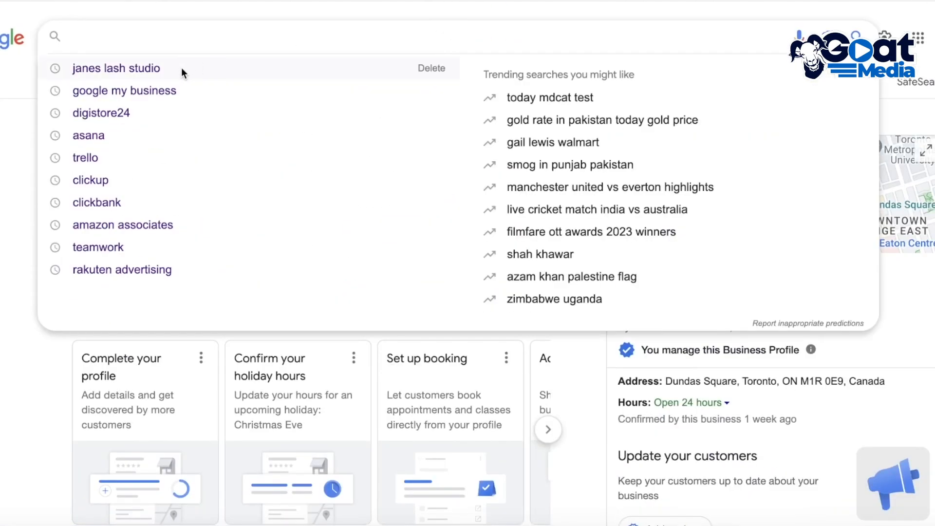
pyautogui.click(143, 89)
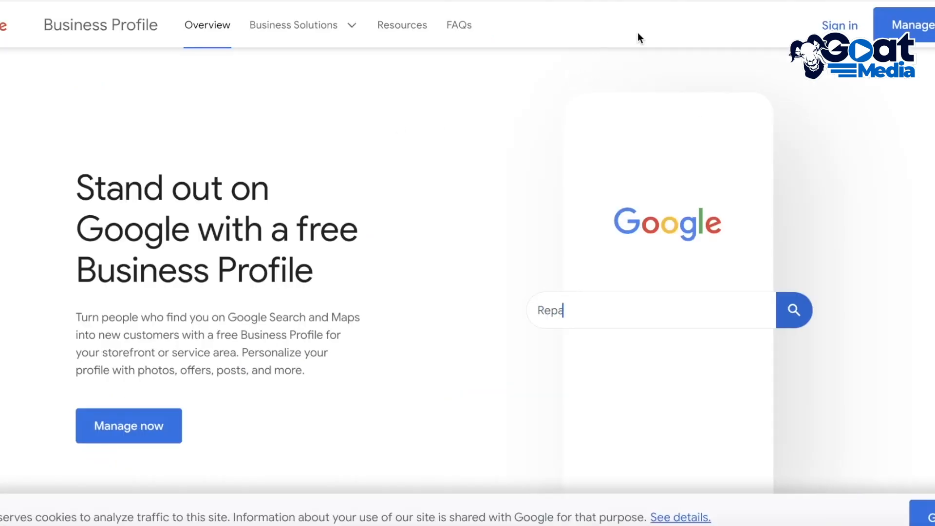
pyautogui.click(924, 30)
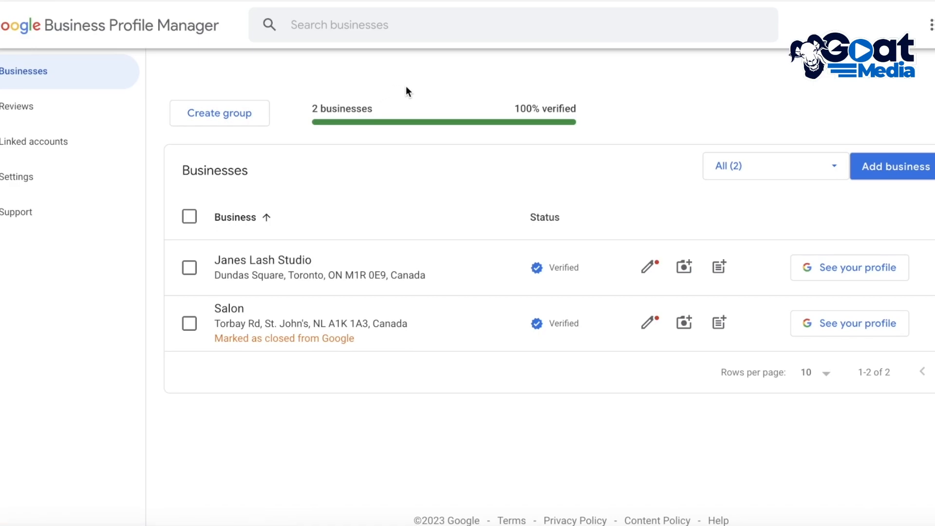
# Step: Start adding a single business, enter Arden as the name and pick the existing Arden Fair listing in Sacramento
pyautogui.click(917, 168)
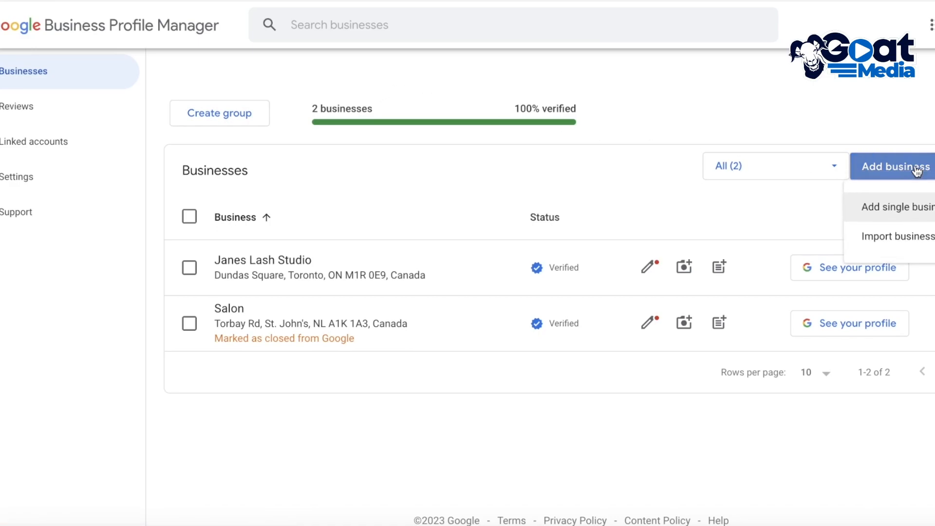
pyautogui.click(892, 205)
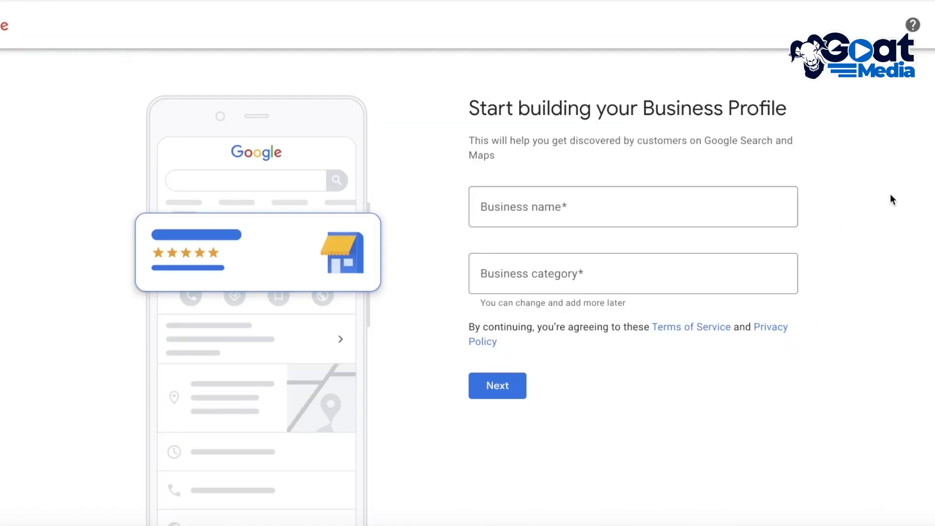
pyautogui.click(615, 202)
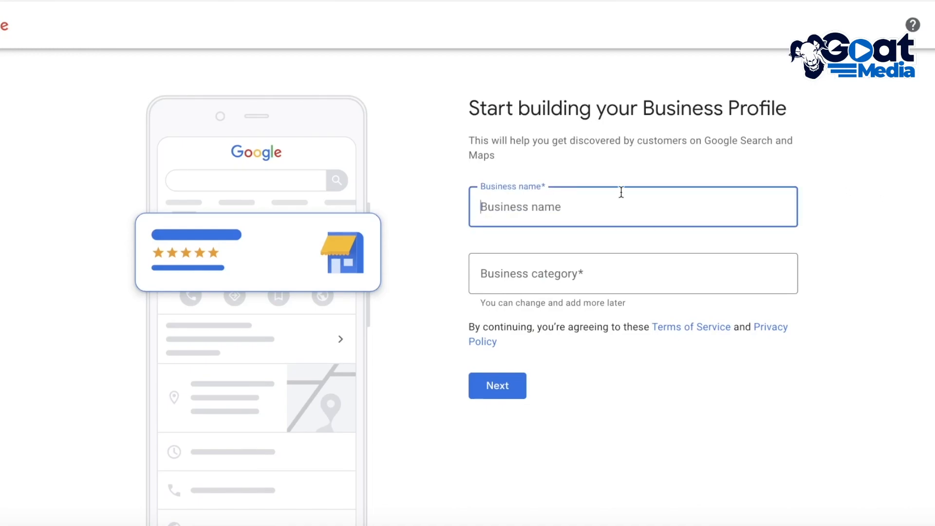
pyautogui.write('J')
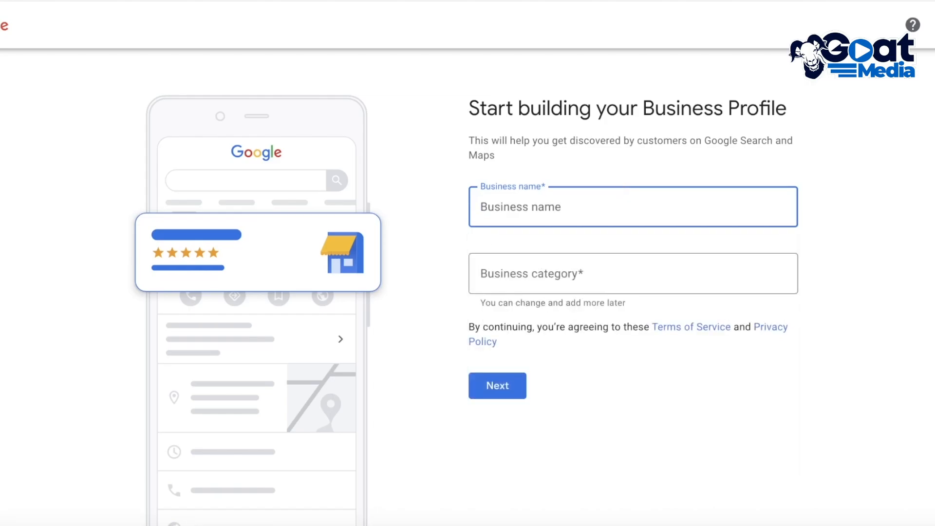
pyautogui.write('Arden')
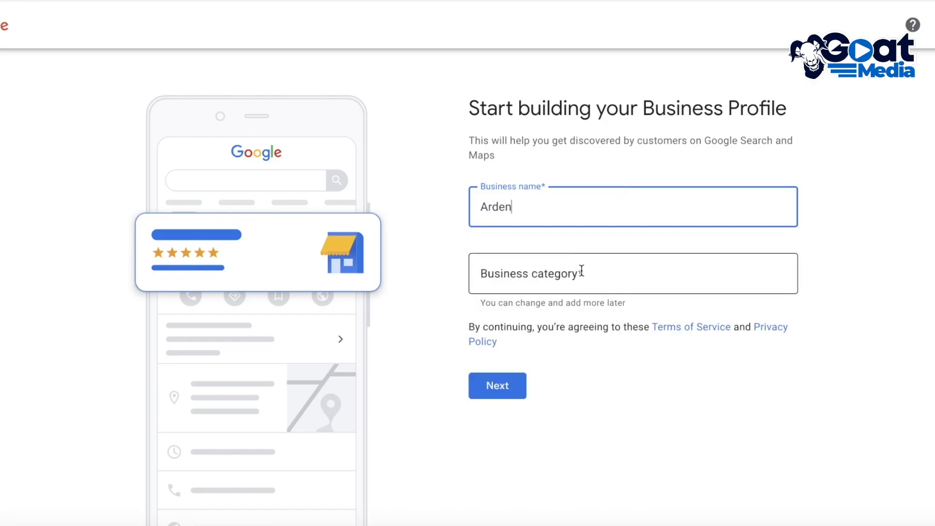
pyautogui.click(582, 271)
pyautogui.click(568, 211)
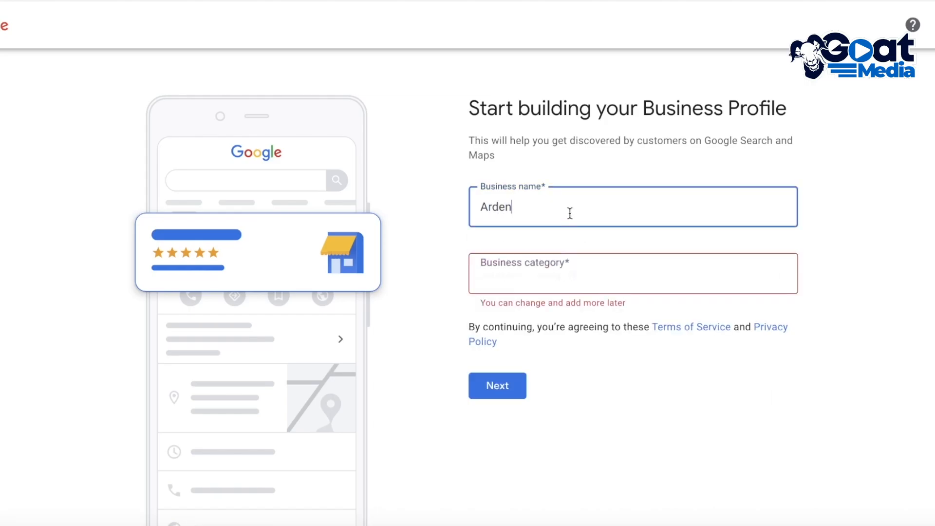
pyautogui.press('BackSpace')
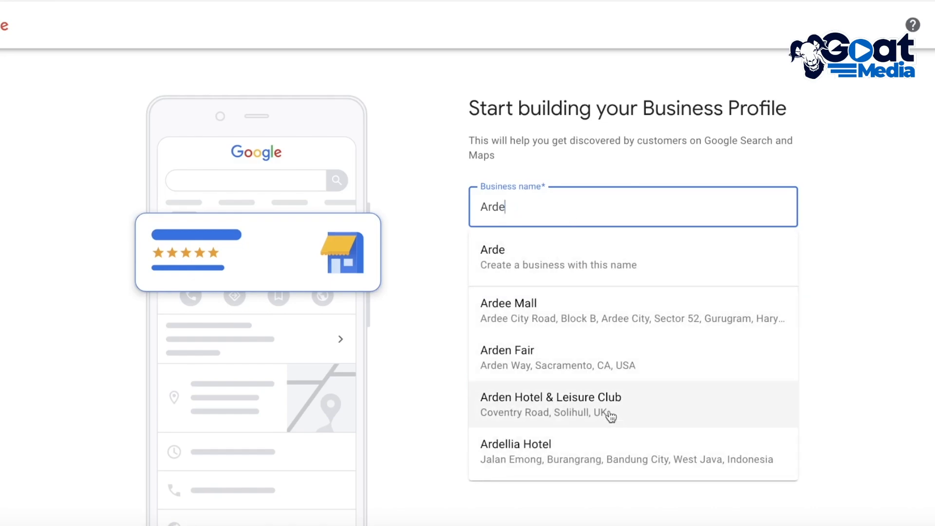
pyautogui.click(496, 378)
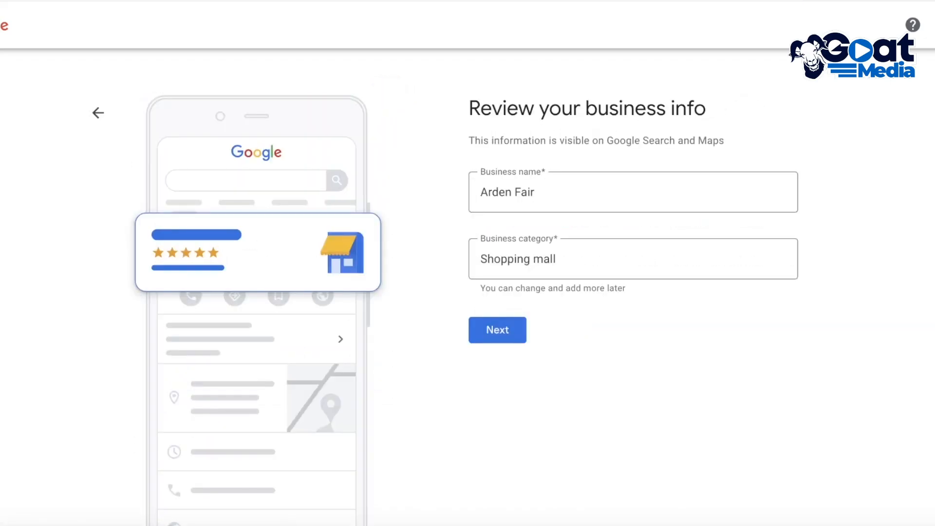
# Step: Replace the business name with Arden in the business info review and select the Arden Fair suggestion in Sacramento
pyautogui.click(555, 173)
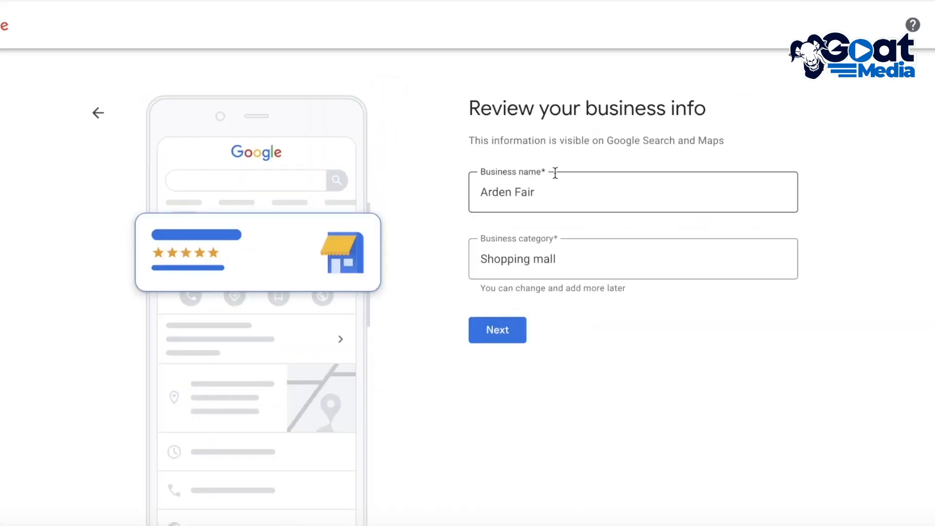
pyautogui.hotkey('ctrl', 'shift', 'Right')
pyautogui.hotkey('ctrl', 'shift', 'Right')
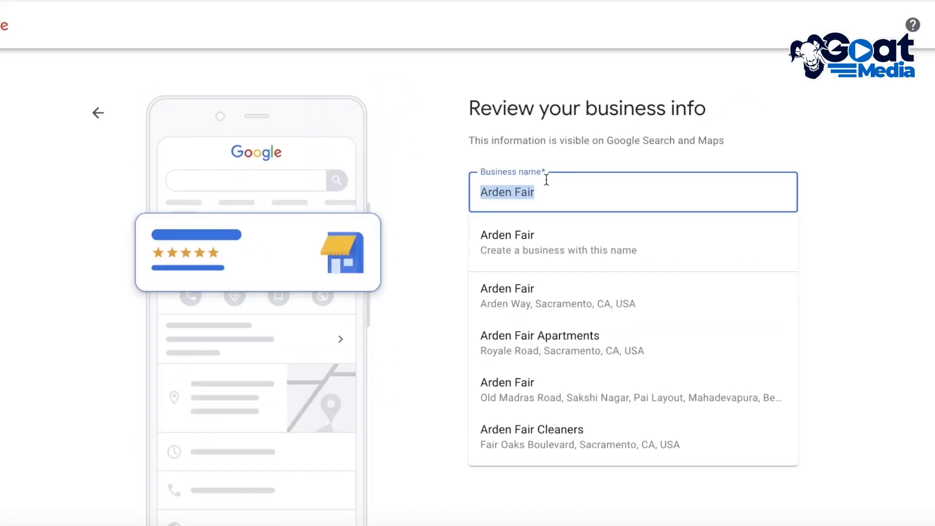
pyautogui.write('Arden')
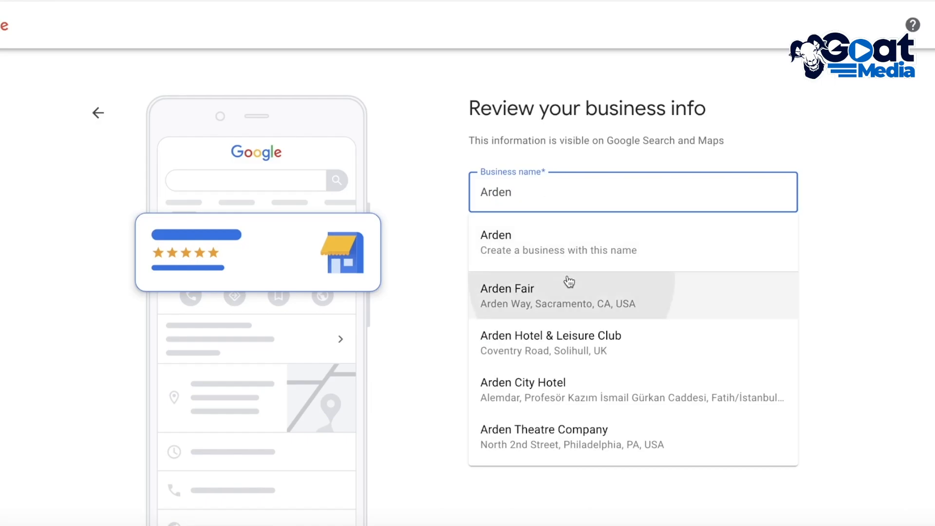
pyautogui.click(566, 290)
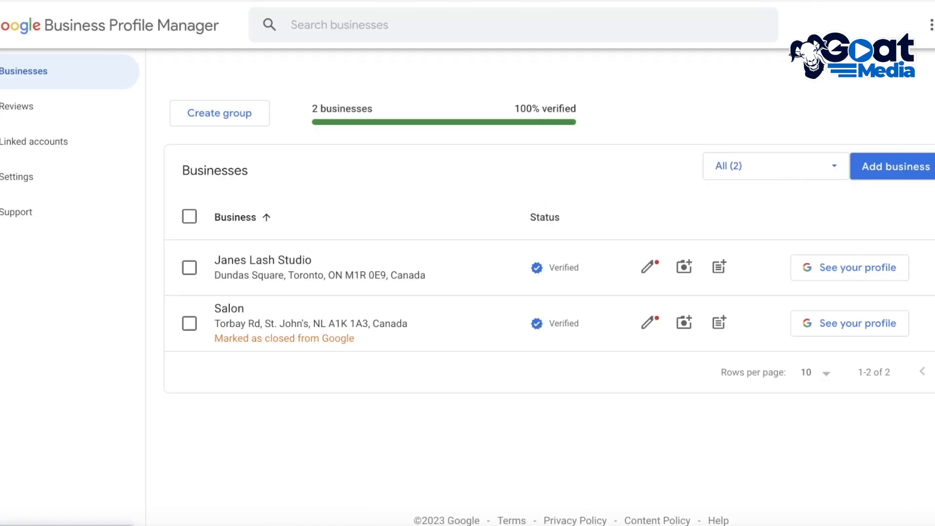
# Step: Start adding a single business from the business list again and name it Arma Hotel
pyautogui.click(919, 162)
pyautogui.click(790, 204)
pyautogui.click(627, 211)
pyautogui.write('Arden M')
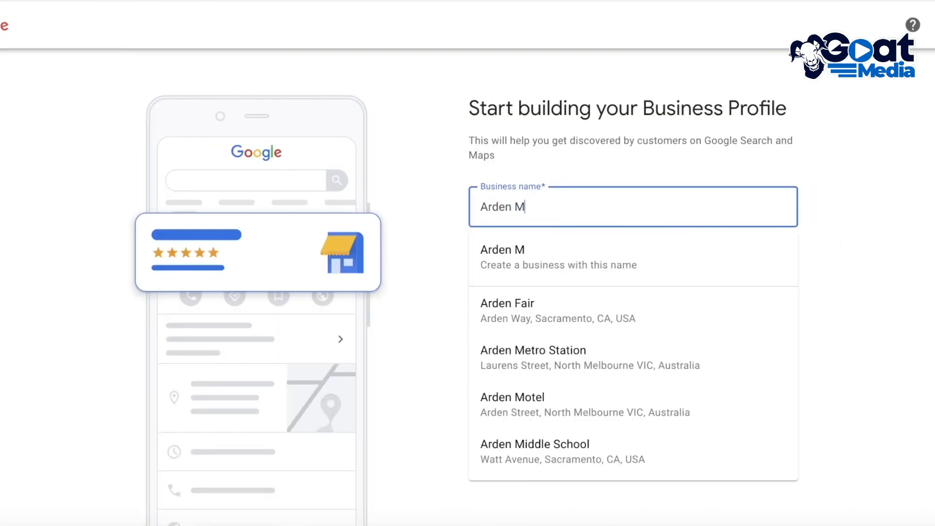
pyautogui.press('BackSpace')
pyautogui.write('Hotel')
pyautogui.doubleClick(507, 207)
pyautogui.write('Arma')
# Step: Set the business category to Hotel and continue to the location question
pyautogui.click(556, 260)
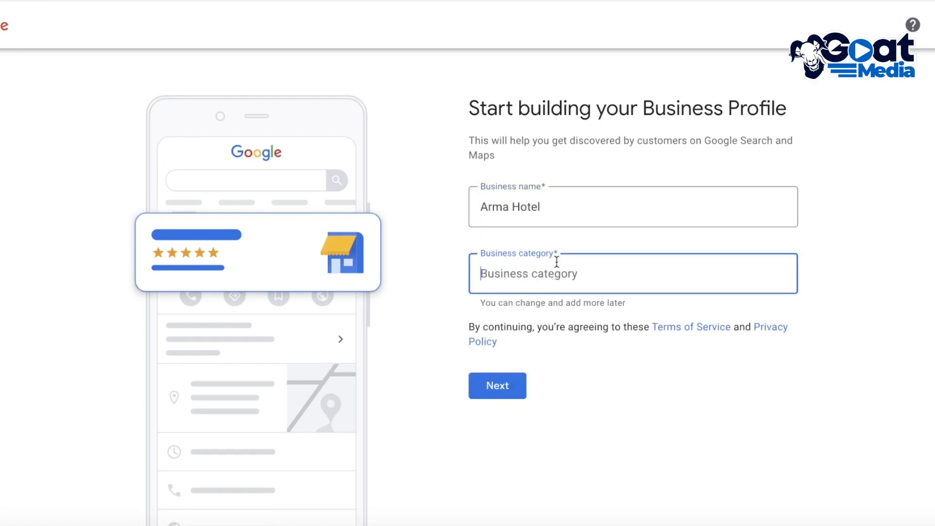
pyautogui.write('ho')
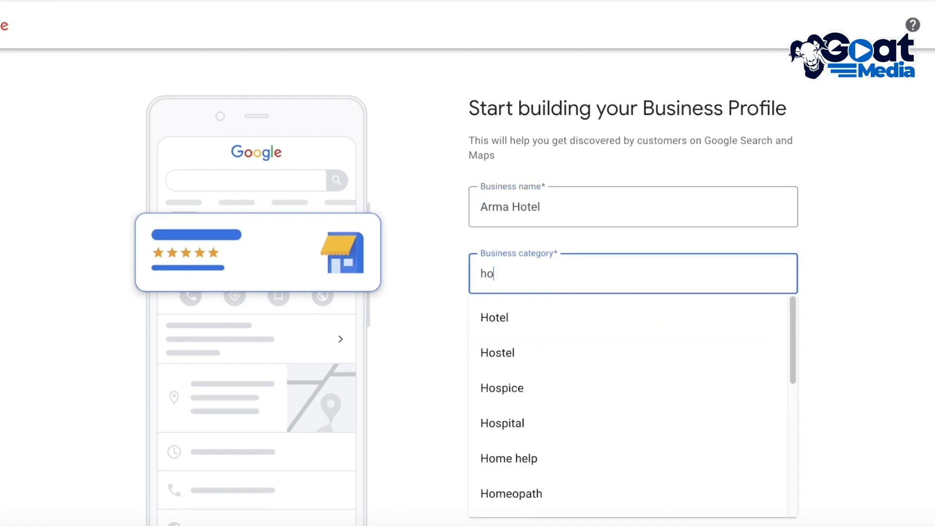
pyautogui.click(517, 314)
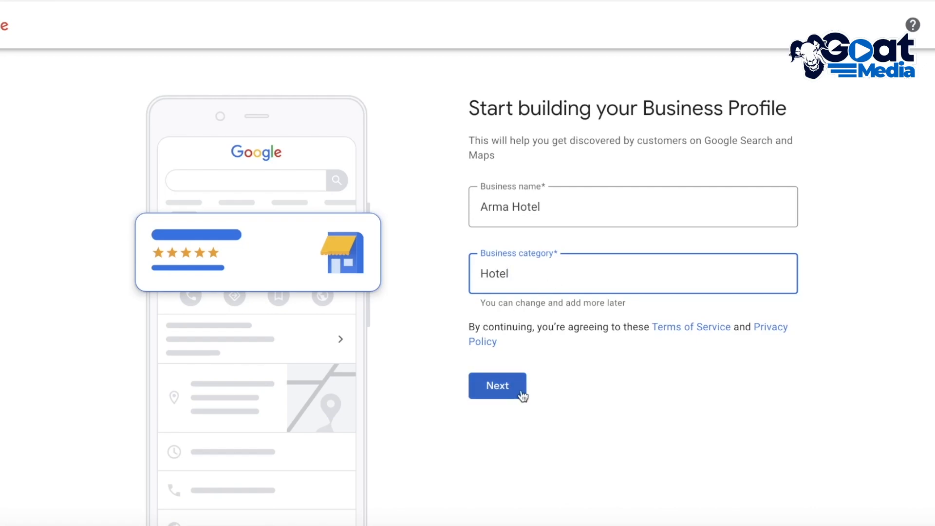
pyautogui.click(504, 401)
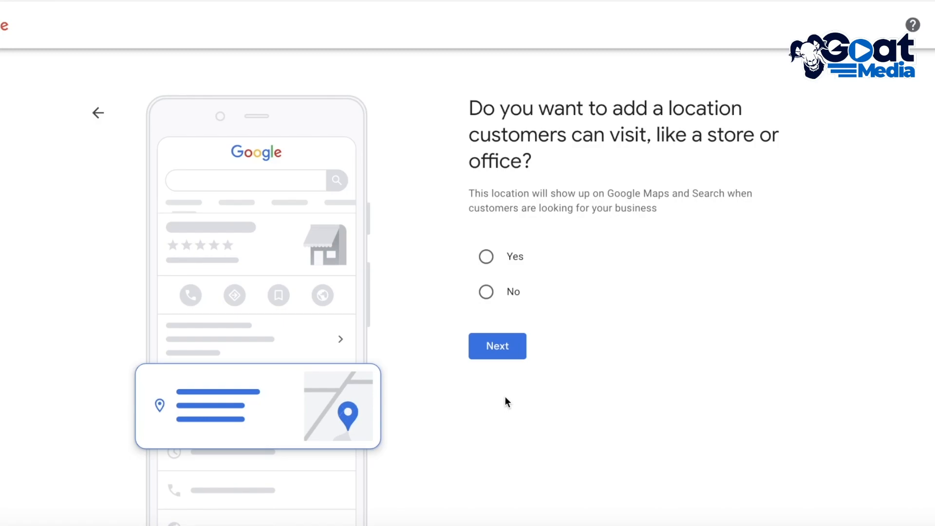
# Step: Answer Yes to adding a location customers can visit and continue to the business address form
pyautogui.click(499, 260)
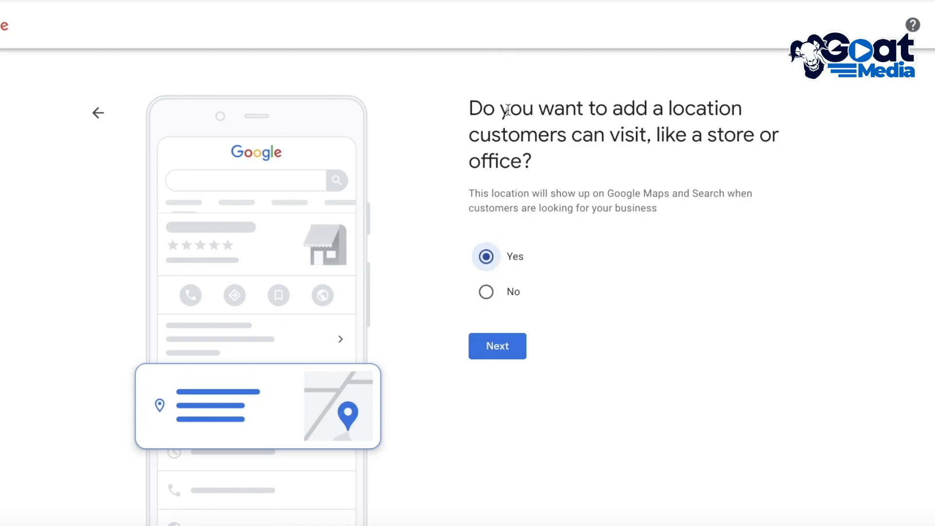
pyautogui.click(479, 294)
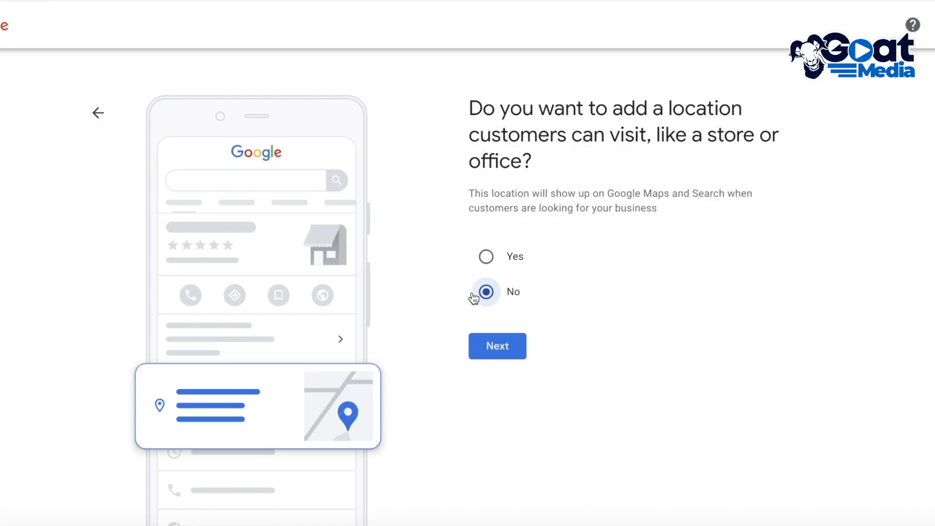
pyautogui.click(500, 255)
pyautogui.click(509, 336)
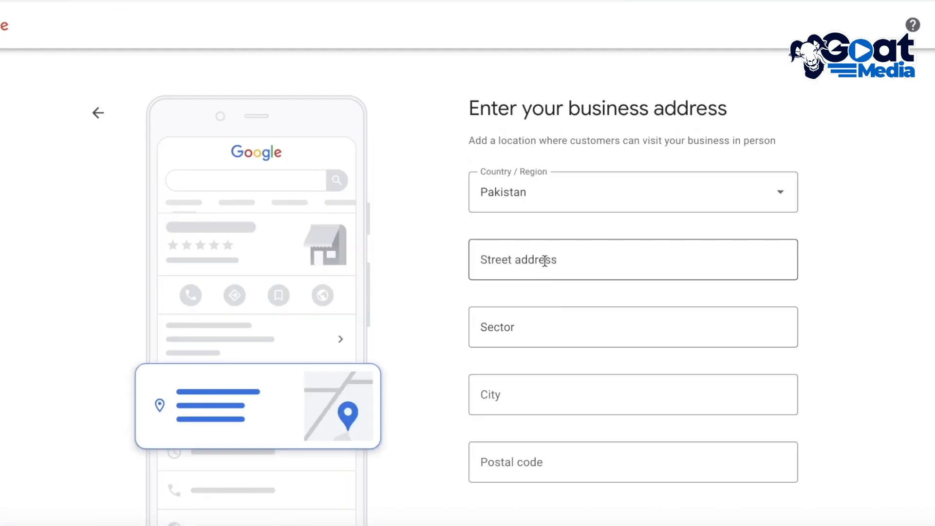
# Step: Look through the Country / Region options of the business address form
pyautogui.click(554, 199)
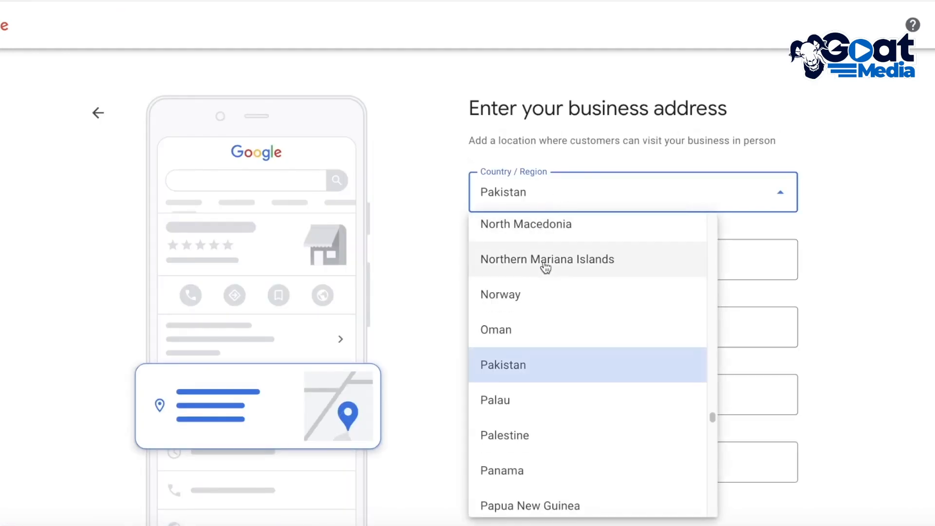
pyautogui.scroll(-10, 550, 297)
pyautogui.scroll(10, 541, 312)
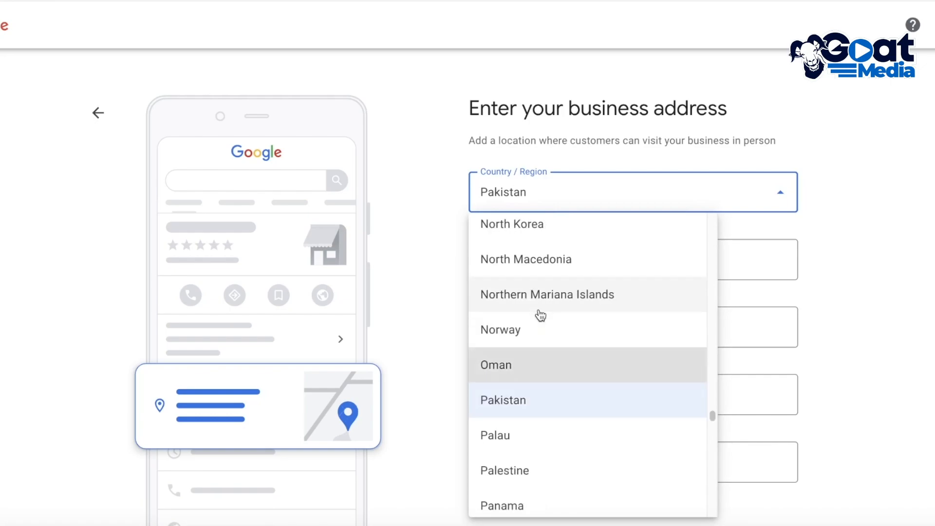
pyautogui.scroll(-10, 539, 292)
pyautogui.scroll(-3, 552, 405)
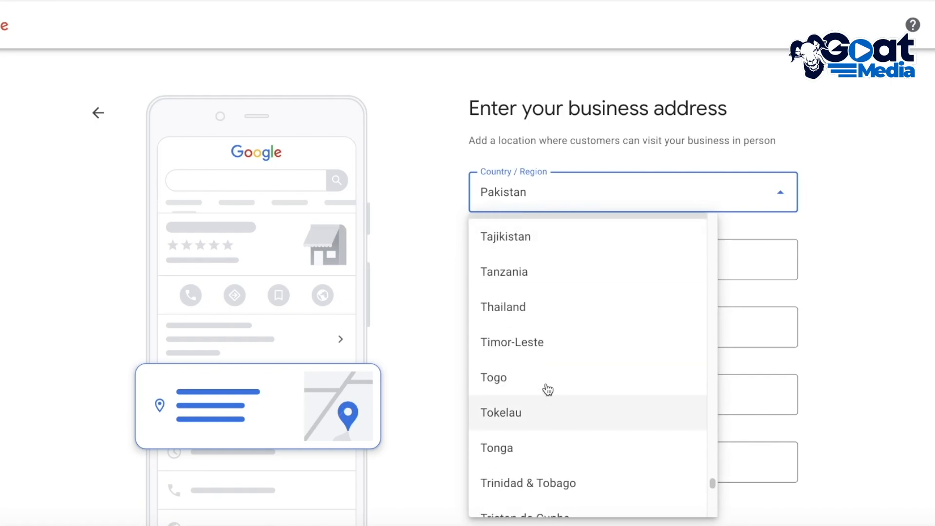
pyautogui.scroll(-1, 513, 408)
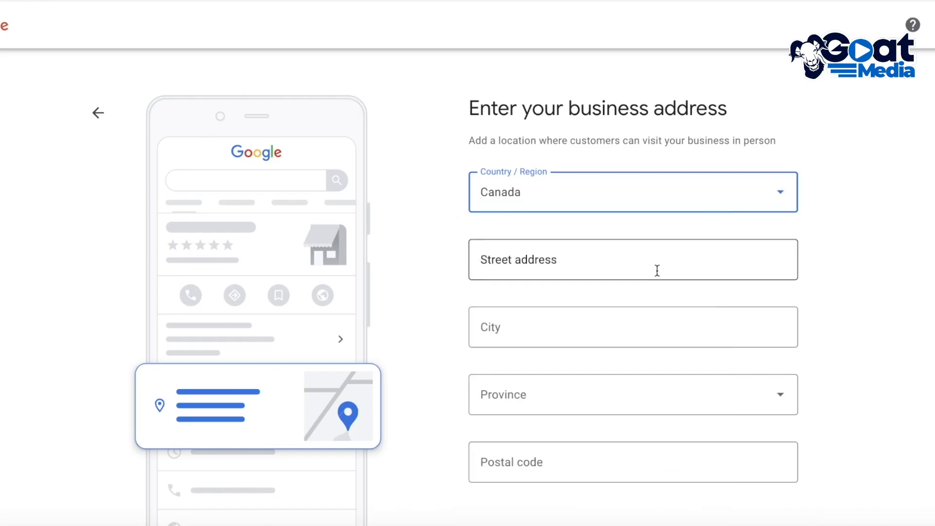
pyautogui.click(658, 270)
# Step: Open the business list to look up the Toronto address of the existing studio listing
pyautogui.click(574, 78)
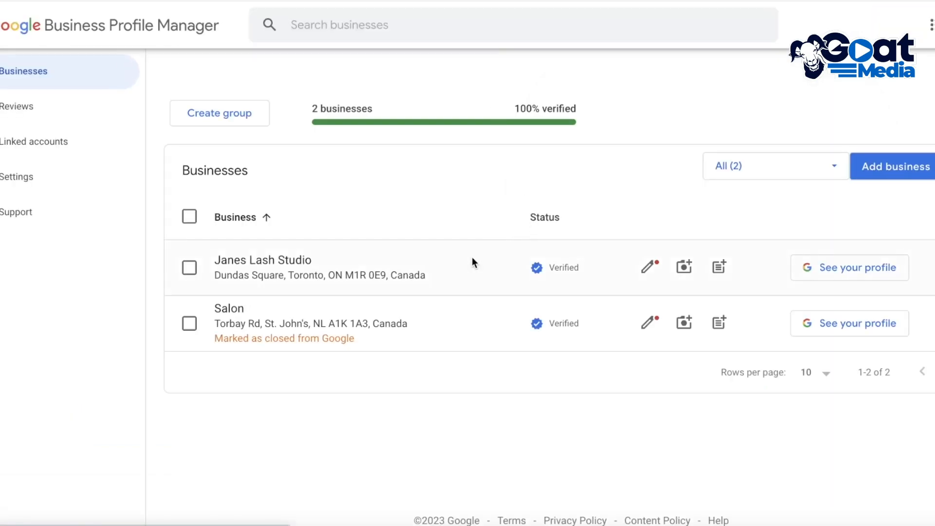
pyautogui.click(403, 274)
pyautogui.scroll(-3, 512, 94)
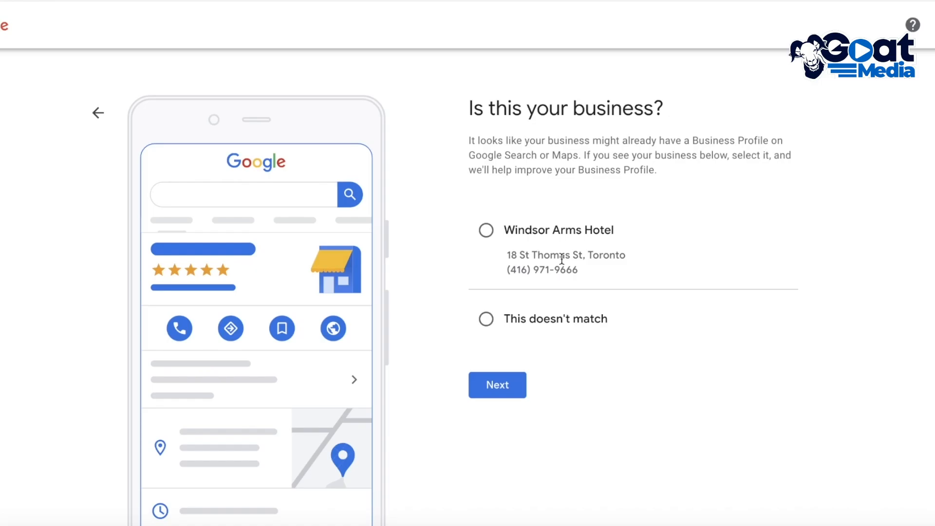
# Step: Mark the suggested Windsor Arms Hotel as not matching and confirm the business location on a closer zoom of the Toronto map
pyautogui.click(568, 320)
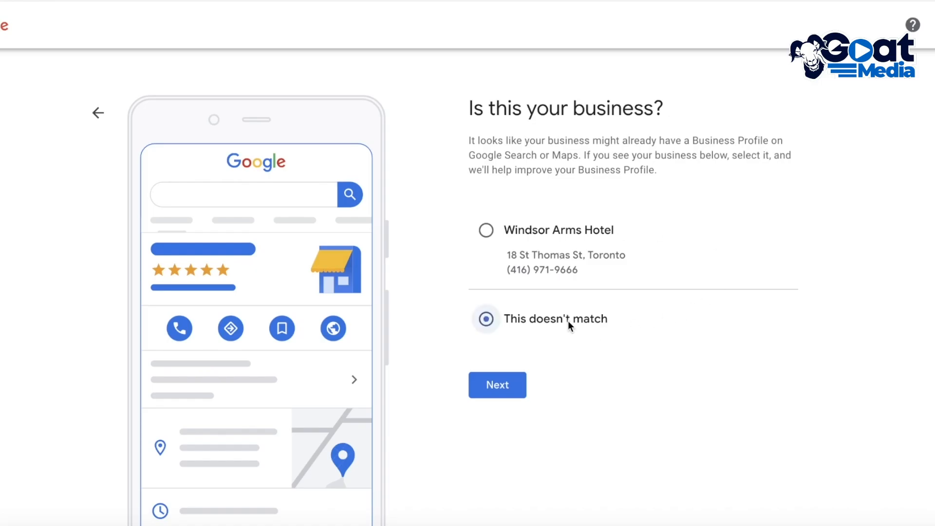
pyautogui.click(502, 385)
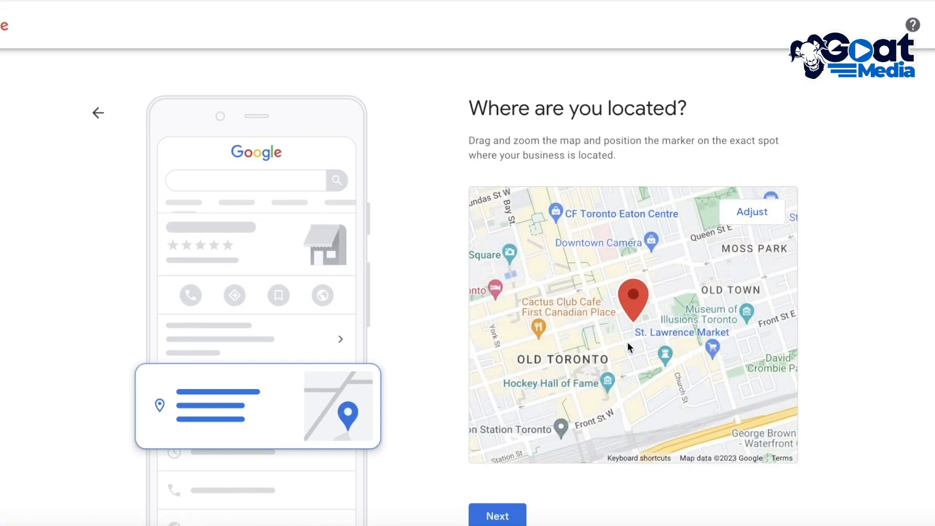
pyautogui.click(752, 211)
pyautogui.scroll(5, 649, 324)
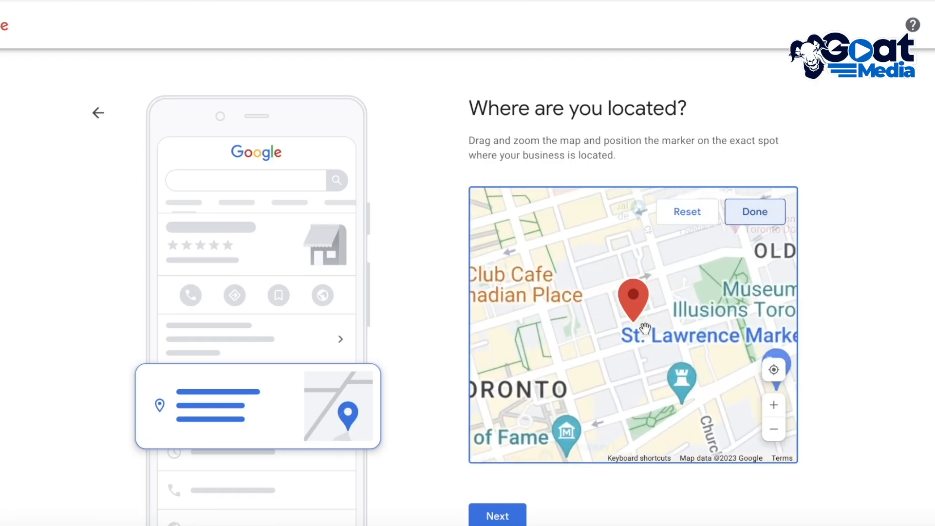
pyautogui.moveTo(778, 417); pyautogui.dragTo(827, 434)
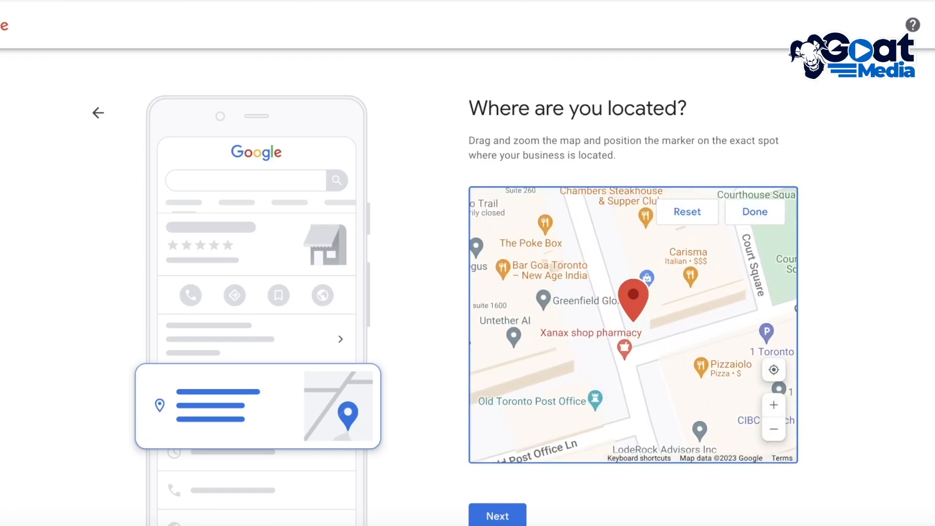
pyautogui.click(513, 513)
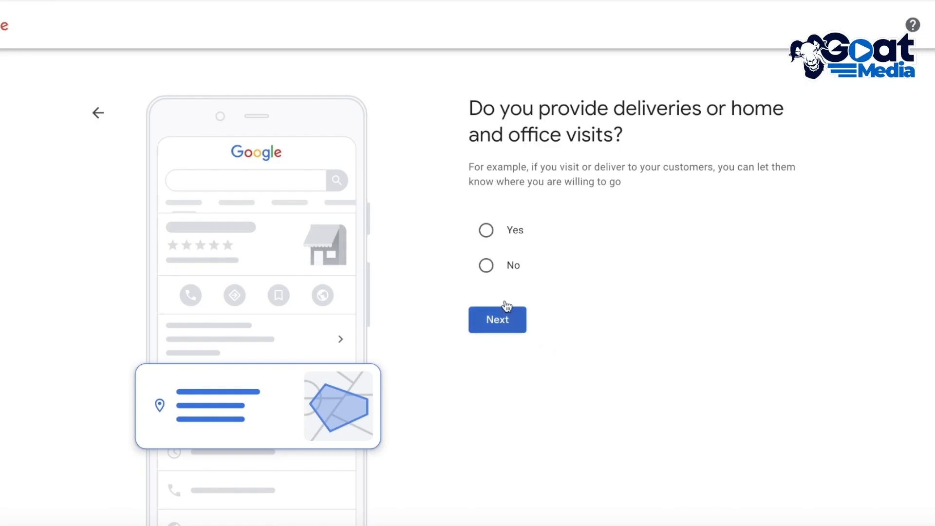
# Step: Answer Yes to deliveries or home and office visits, and skip the service areas and contact details
pyautogui.click(497, 234)
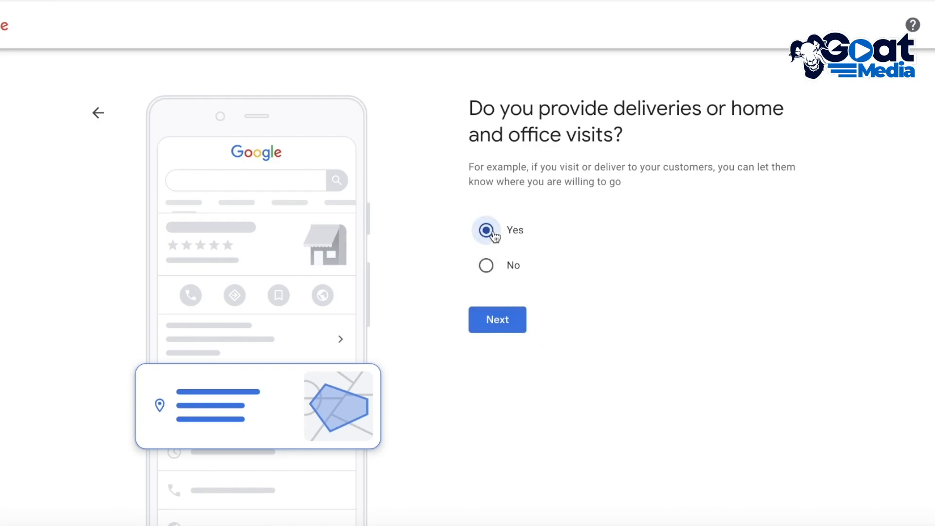
pyautogui.click(504, 326)
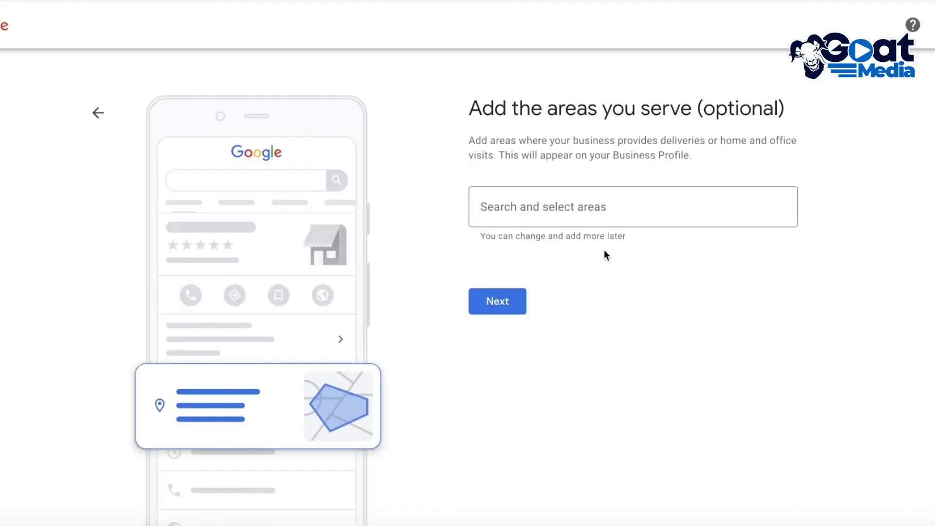
pyautogui.click(551, 198)
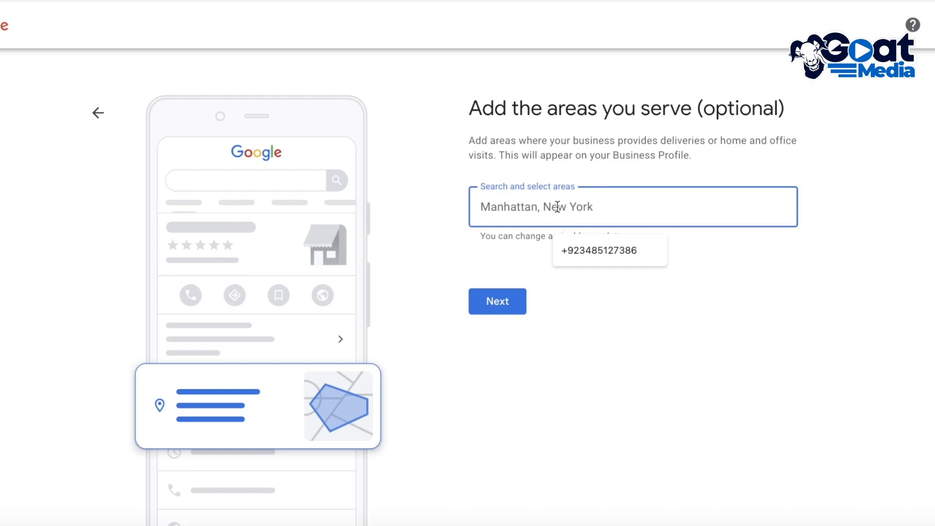
pyautogui.click(650, 142)
pyautogui.click(498, 292)
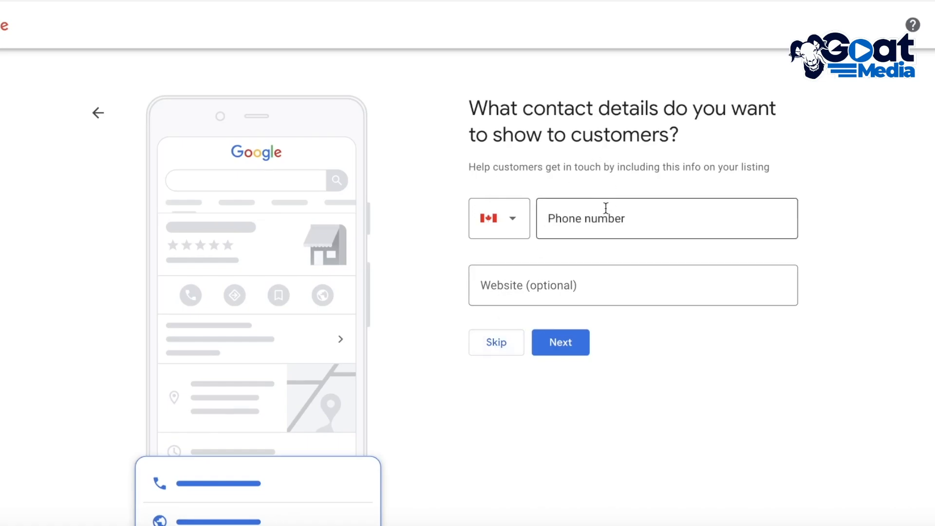
pyautogui.click(475, 347)
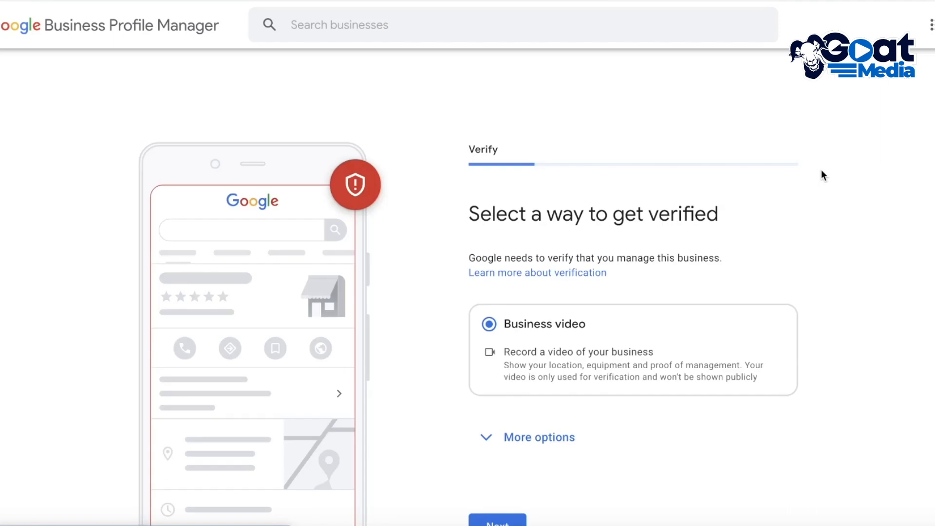
# Step: Review the extra verification options and the business video requirements and tips, and return to the verification method choice
pyautogui.click(564, 439)
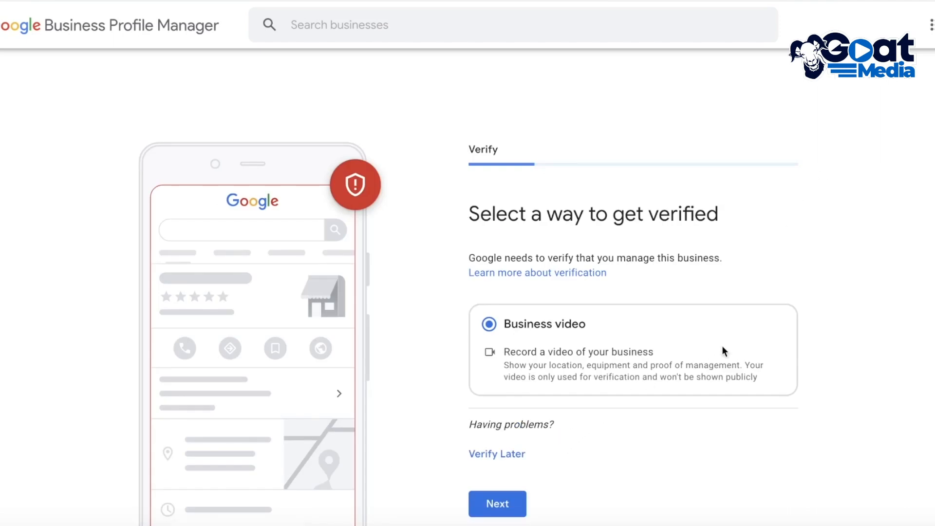
pyautogui.scroll(-2, 711, 355)
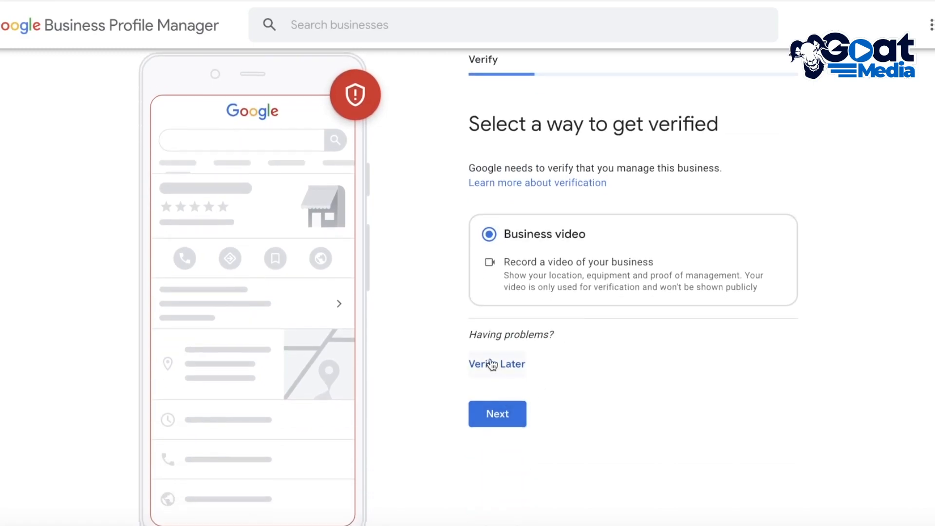
pyautogui.scroll(1, 497, 358)
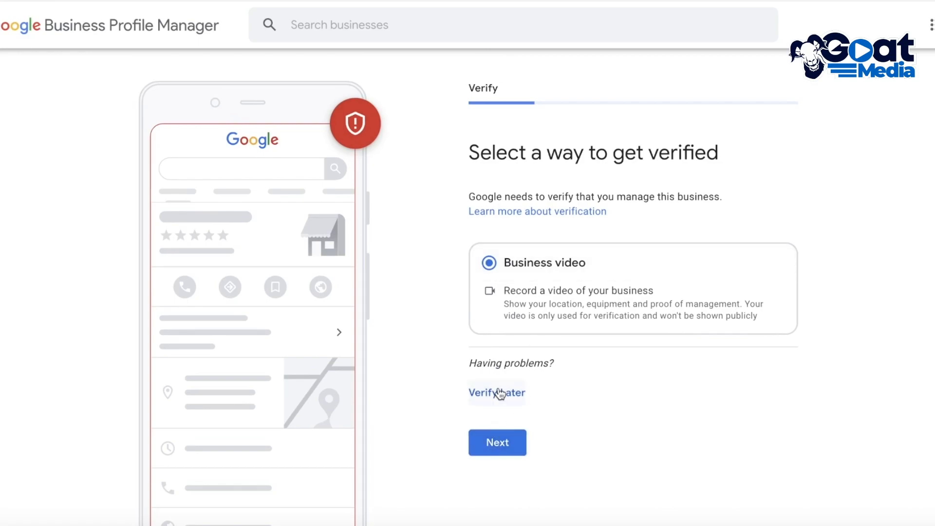
pyautogui.click(501, 442)
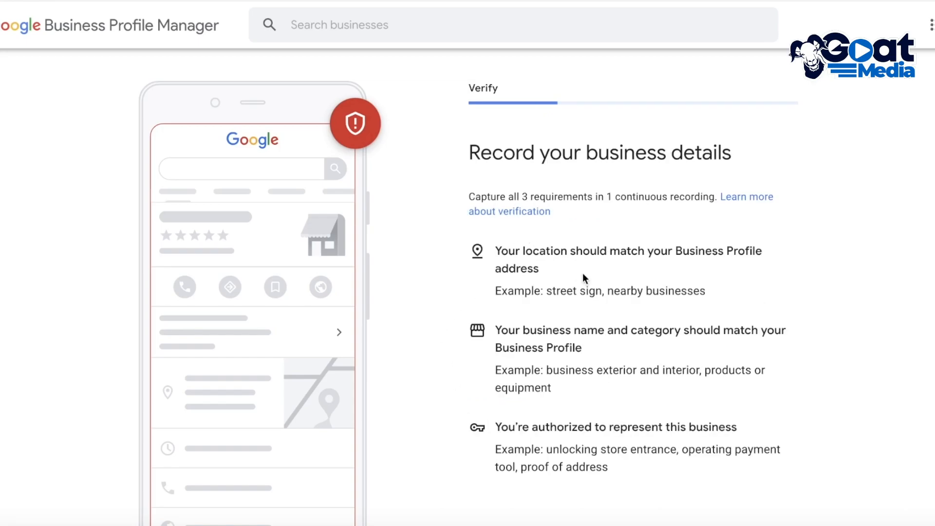
pyautogui.scroll(-1, 582, 293)
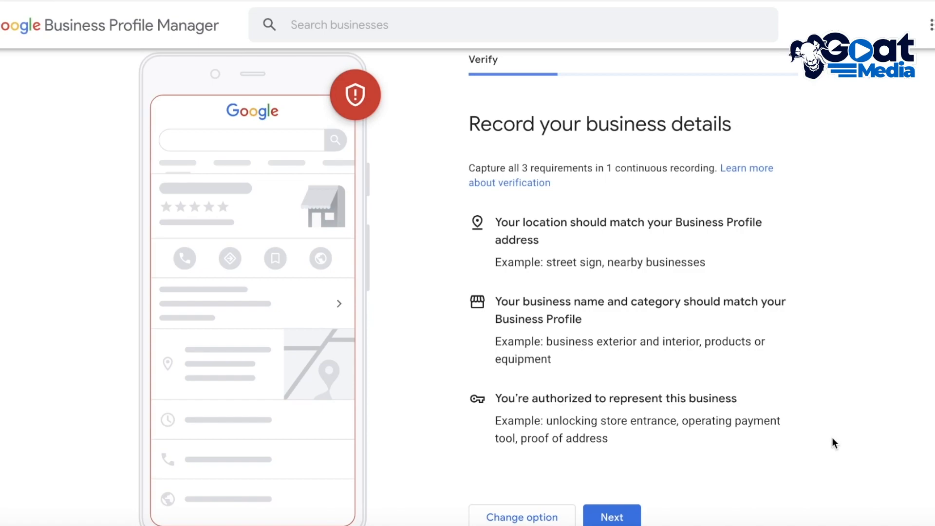
pyautogui.click(611, 517)
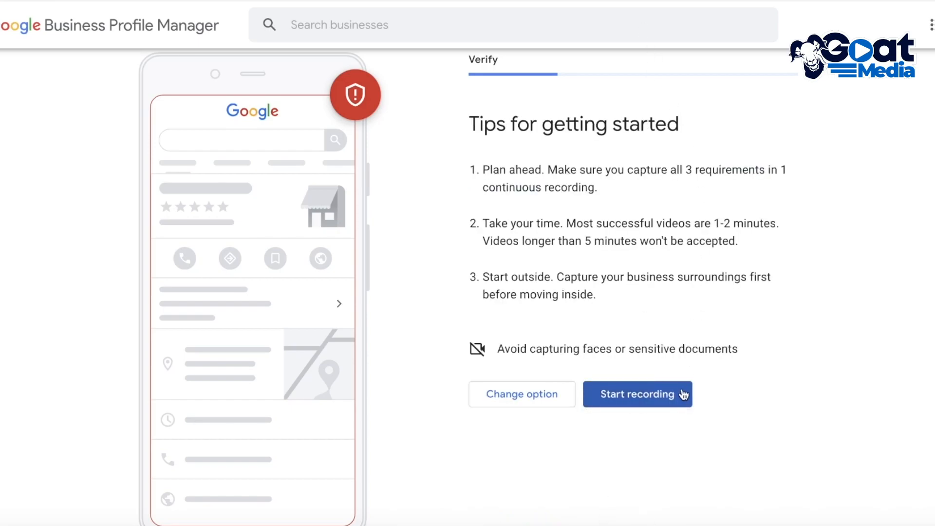
pyautogui.click(514, 391)
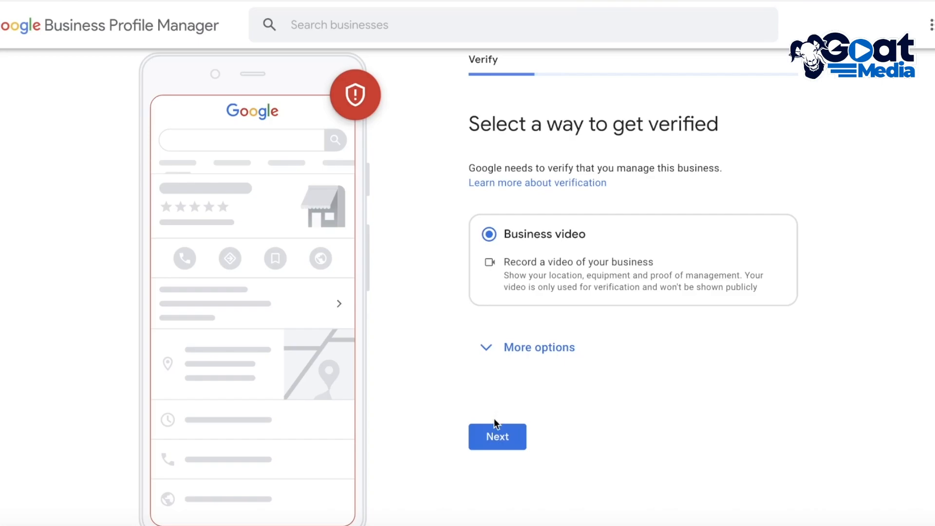
# Step: Postpone the business verification with the Verify Later option and confirm it
pyautogui.click(505, 354)
pyautogui.click(507, 350)
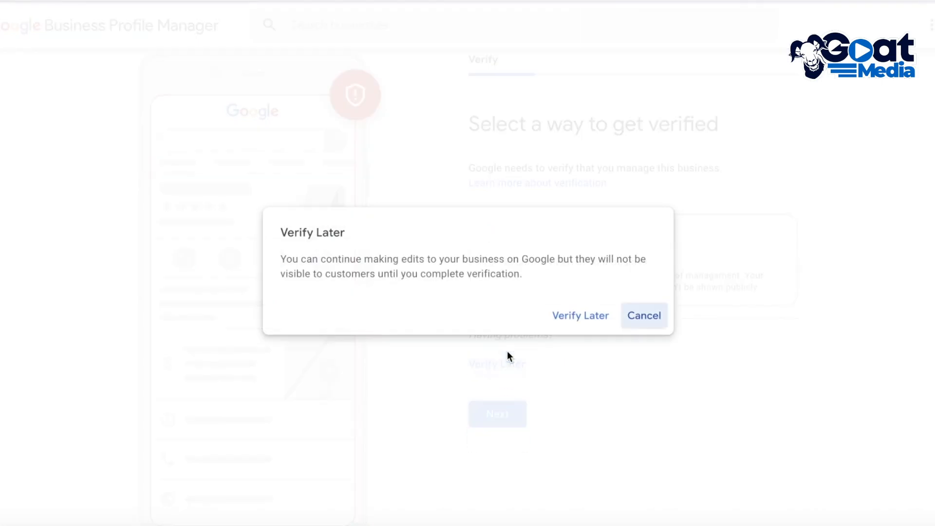
pyautogui.click(605, 320)
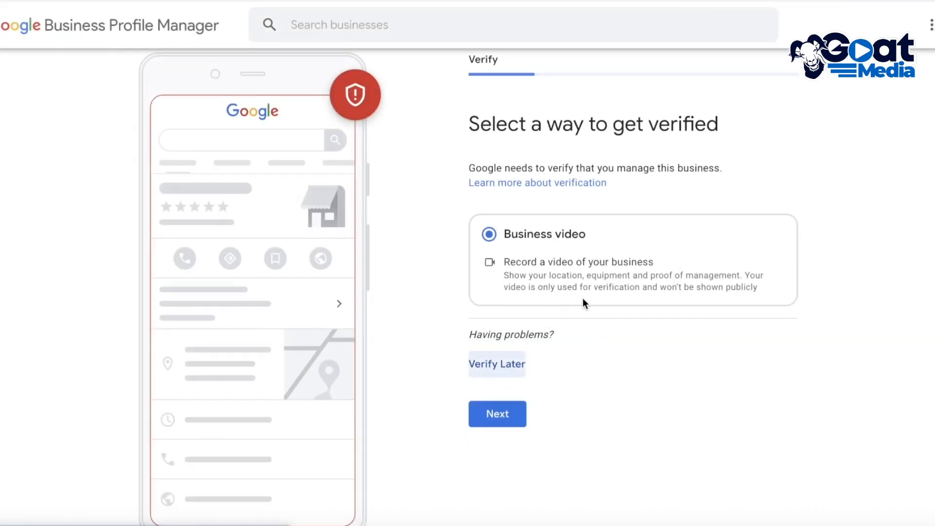
# Step: Mark all seven days from Sunday to Saturday as open in the business hours
pyautogui.scroll(-2, 577, 306)
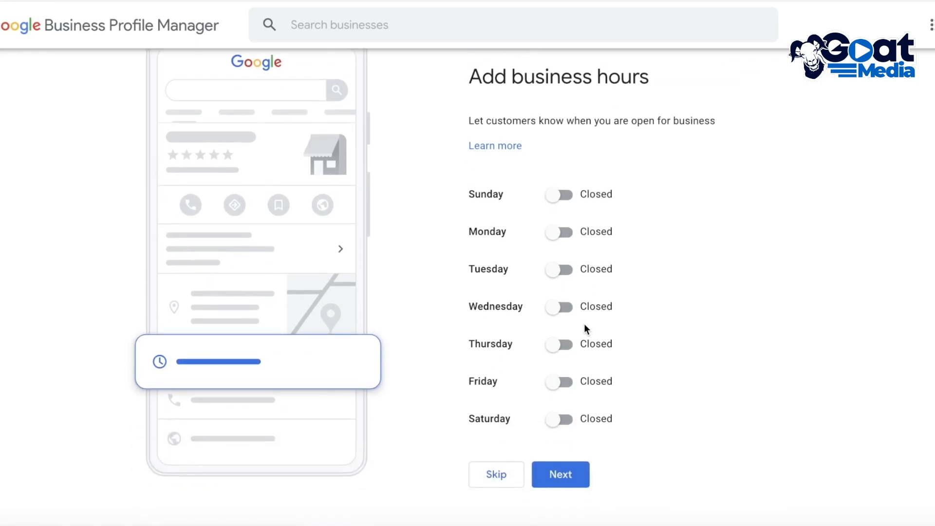
pyautogui.click(564, 233)
pyautogui.click(565, 296)
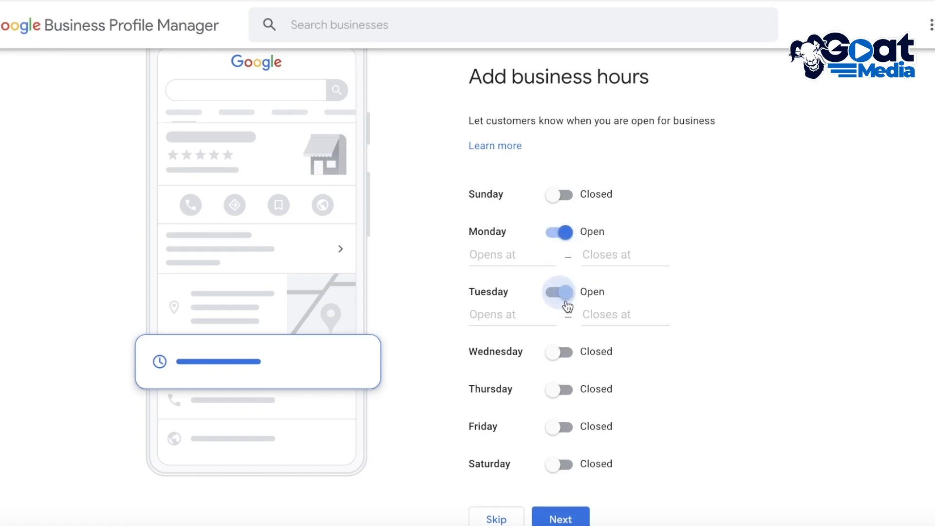
pyautogui.click(563, 351)
pyautogui.click(564, 411)
pyautogui.click(564, 472)
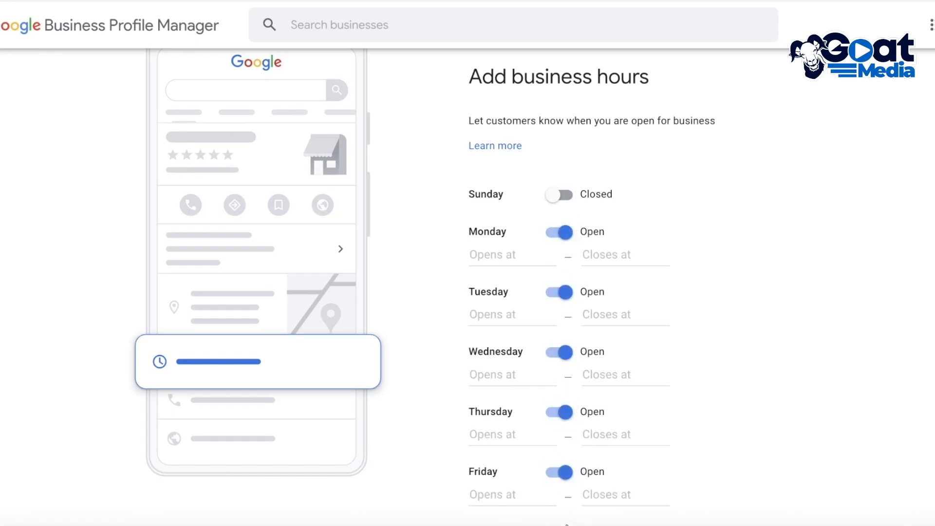
pyautogui.scroll(-3, 576, 100)
pyautogui.click(562, 82)
pyautogui.click(567, 516)
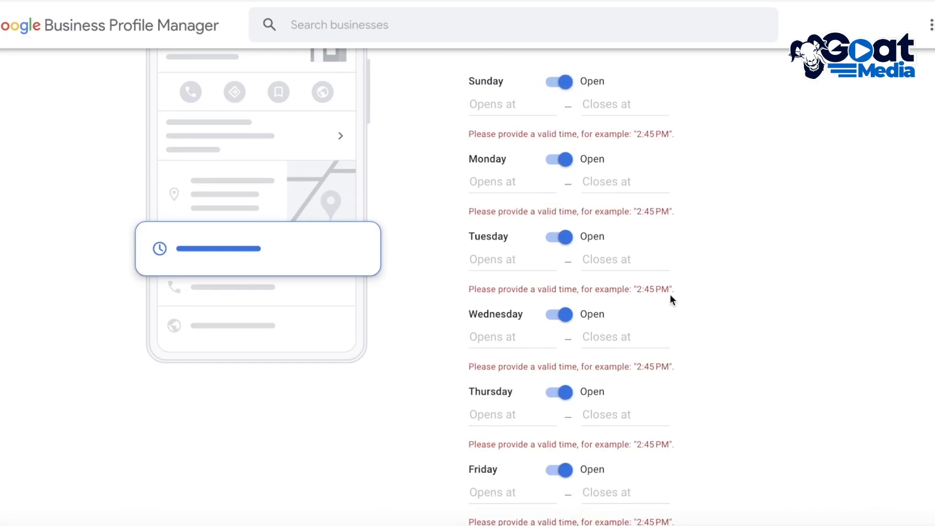
# Step: Set the business hours for Sunday, Monday and Tuesday to 24 hours
pyautogui.scroll(1, 633, 219)
pyautogui.click(606, 139)
pyautogui.click(613, 168)
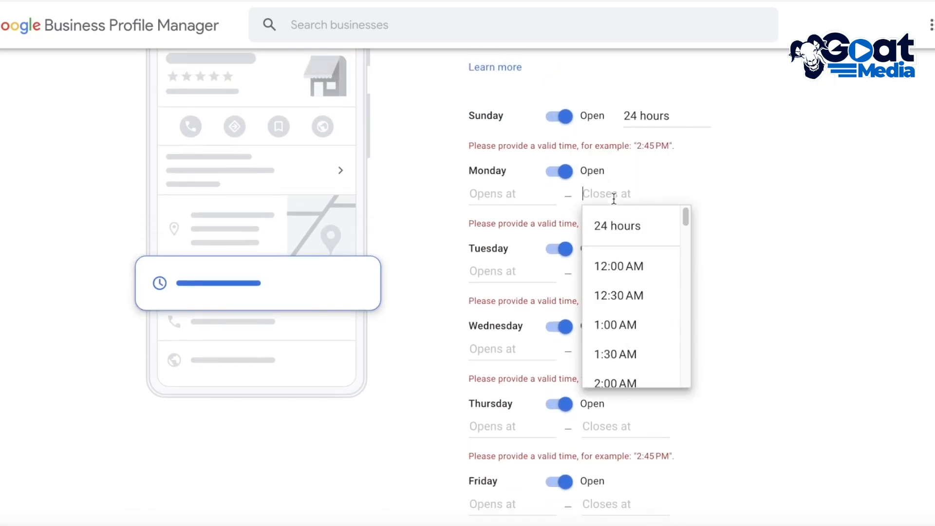
pyautogui.click(614, 199)
pyautogui.click(623, 221)
pyautogui.click(623, 249)
pyautogui.click(621, 281)
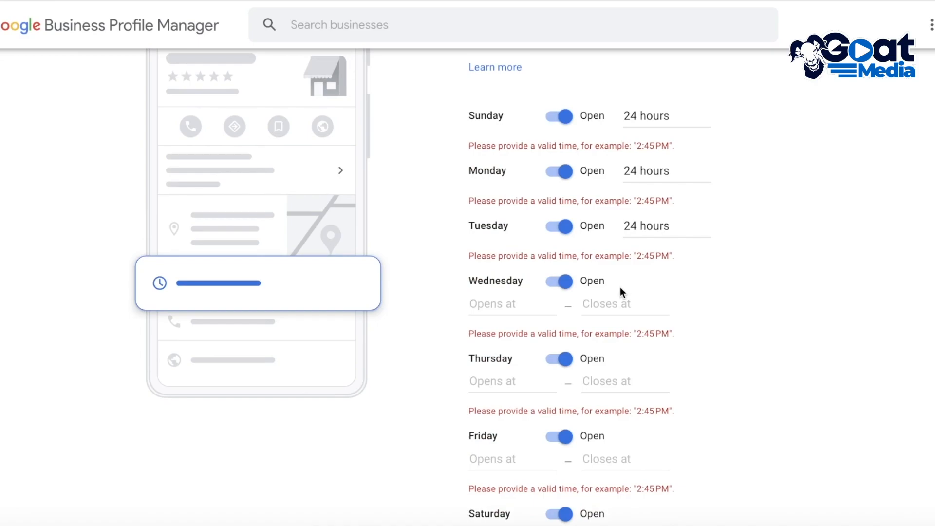
# Step: Set the business hours for Wednesday through Saturday to 24 hours and continue to the messaging settings
pyautogui.click(621, 299)
pyautogui.click(628, 331)
pyautogui.click(621, 357)
pyautogui.click(633, 407)
pyautogui.click(637, 429)
pyautogui.click(635, 463)
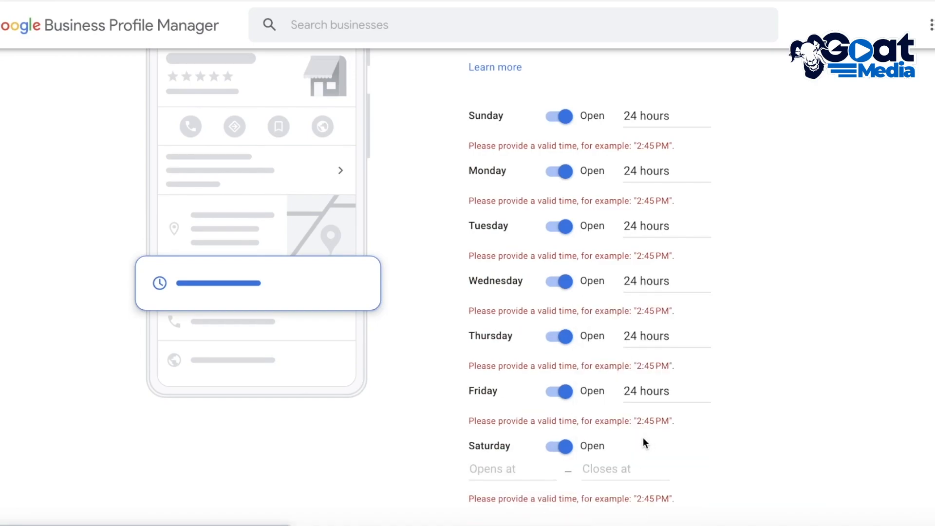
pyautogui.click(642, 441)
pyautogui.click(631, 470)
pyautogui.click(576, 482)
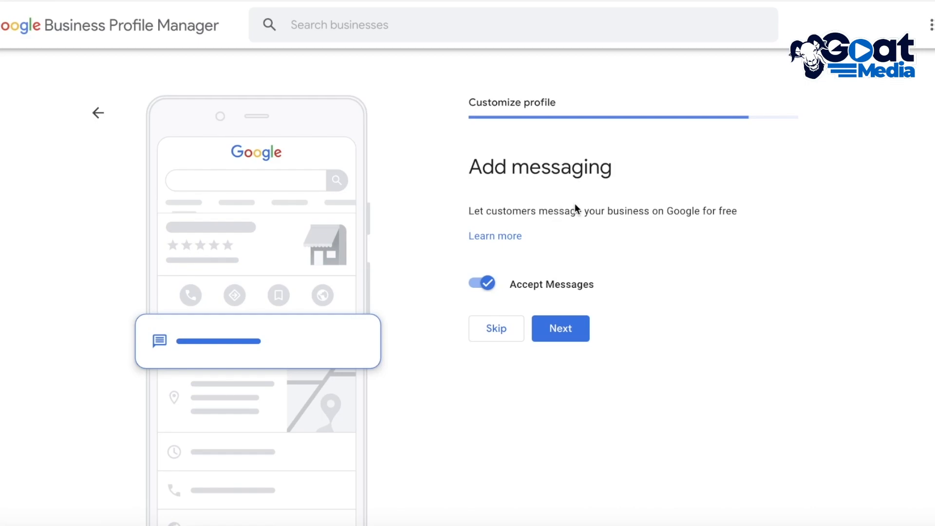
# Step: Keep Accept Messages enabled and continue to the business photos page
pyautogui.click(571, 322)
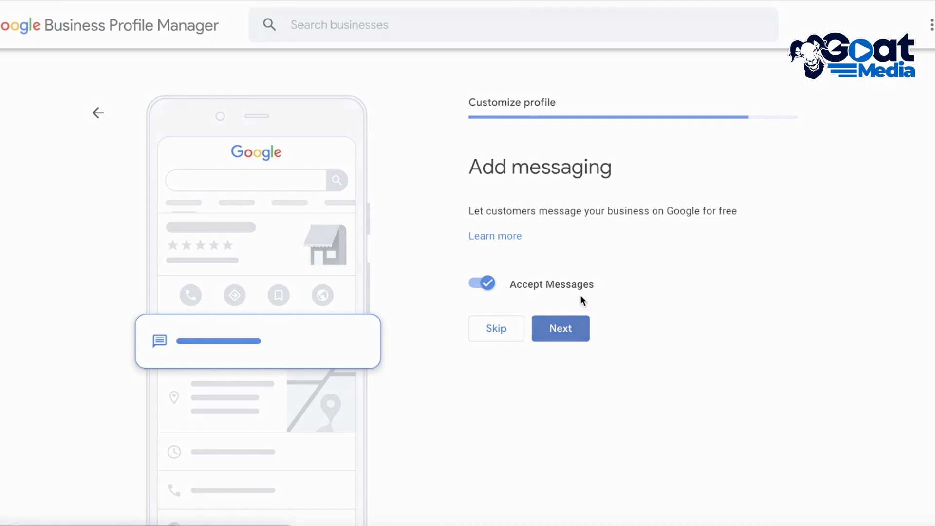
pyautogui.scroll(-2, 720, 258)
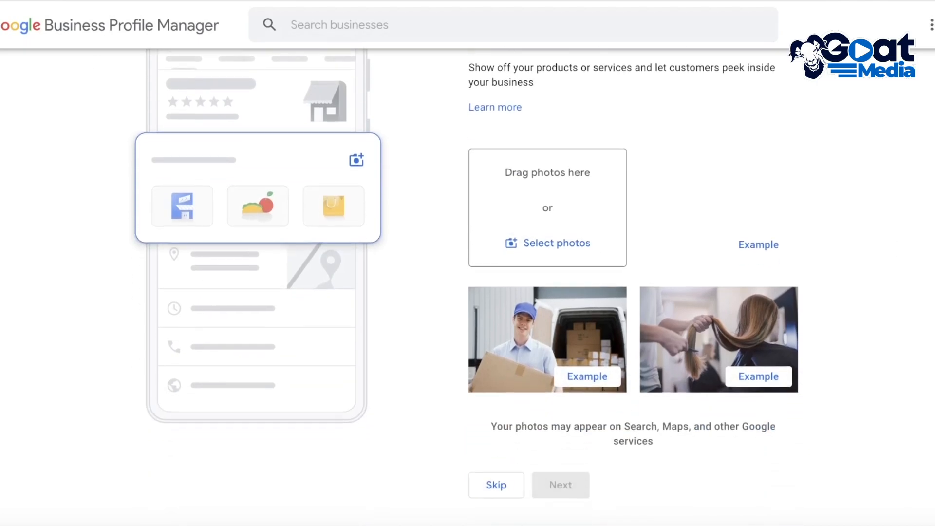
pyautogui.scroll(2, 925, 292)
pyautogui.scroll(-3, 822, 233)
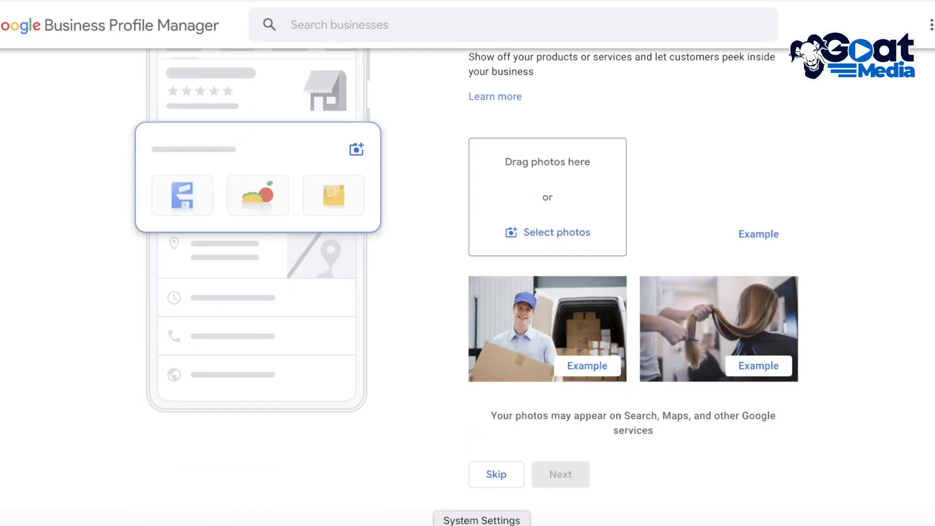
# Step: Skip adding business photos and the $600 Ads credit offer, and finish the profile setup
pyautogui.click(517, 475)
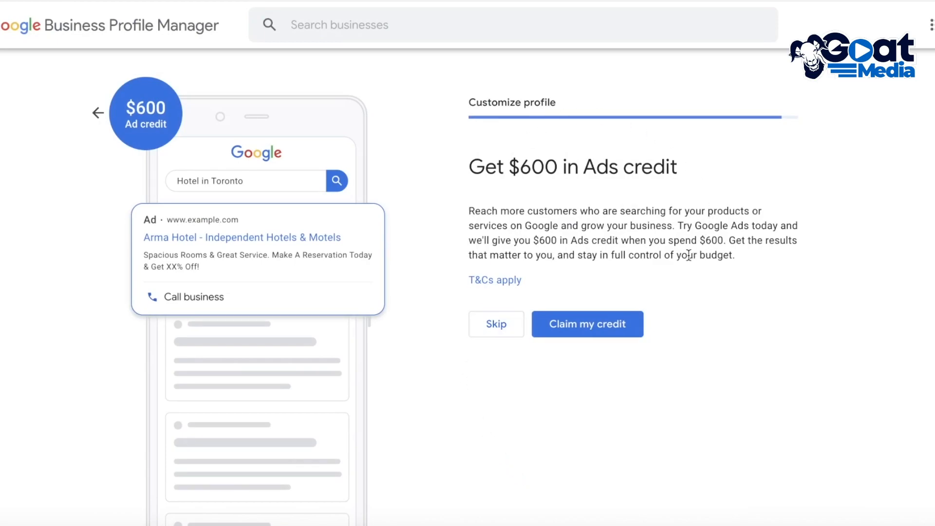
pyautogui.click(495, 323)
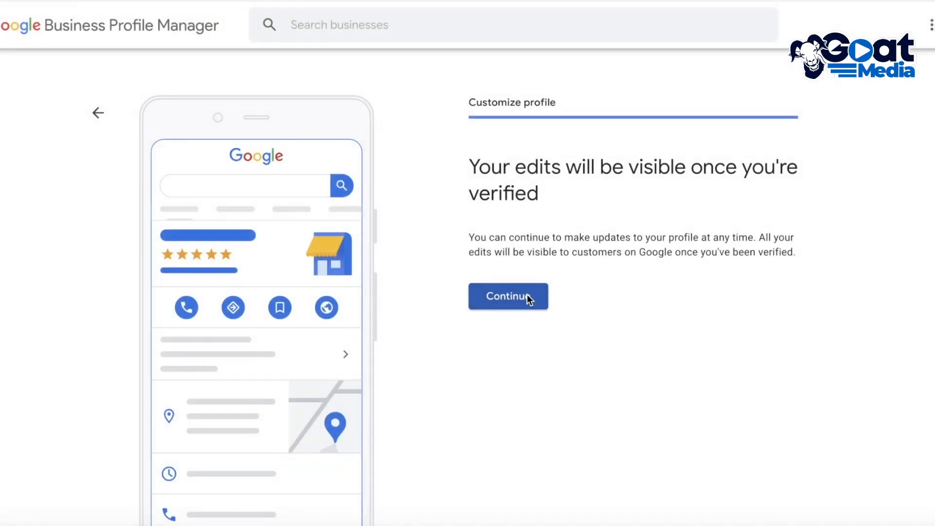
pyautogui.click(527, 295)
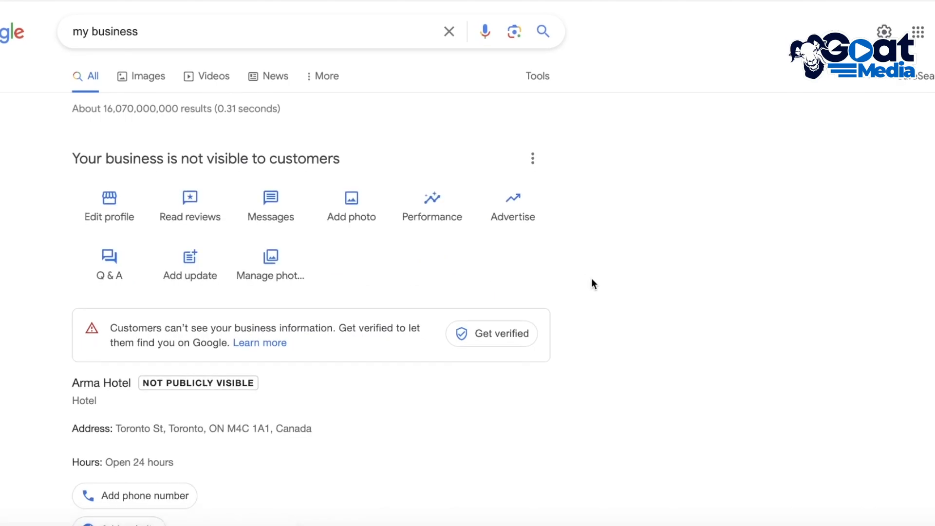
# Step: Examine the Arma Hotel profile's management options, verification notice and business details in the search results
pyautogui.scroll(-5, 591, 283)
pyautogui.scroll(5, 595, 283)
pyautogui.scroll(-4, 598, 284)
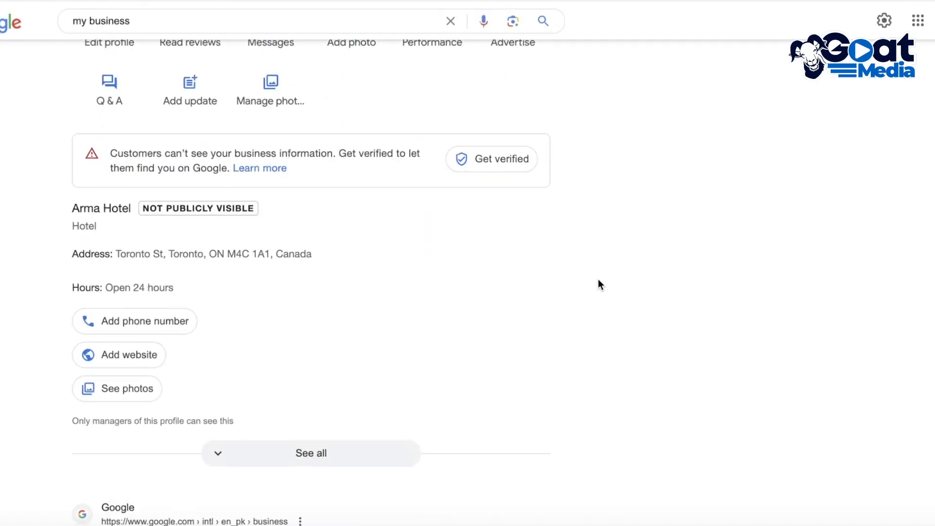
pyautogui.scroll(4, 575, 283)
pyautogui.scroll(-10, 253, 229)
pyautogui.scroll(10, 268, 236)
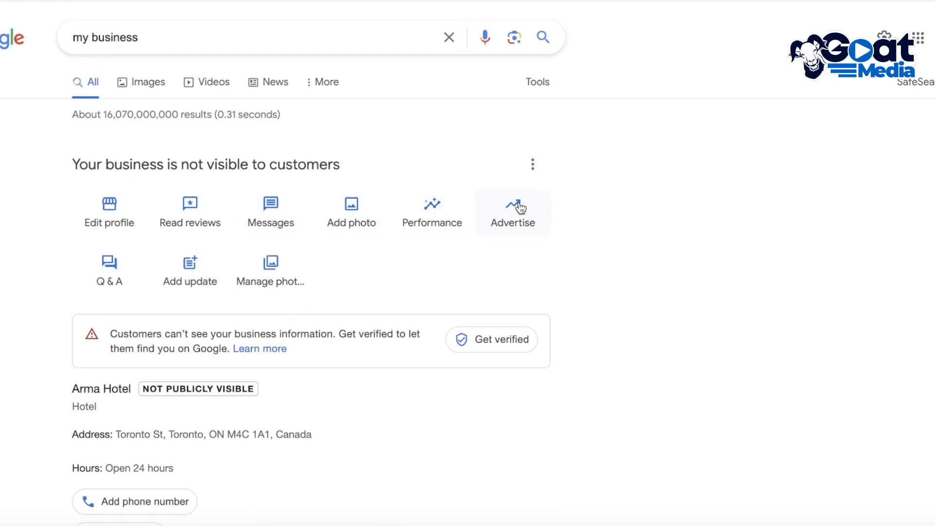
pyautogui.scroll(-5, 503, 211)
pyautogui.scroll(5, 198, 202)
pyautogui.scroll(-7, 472, 149)
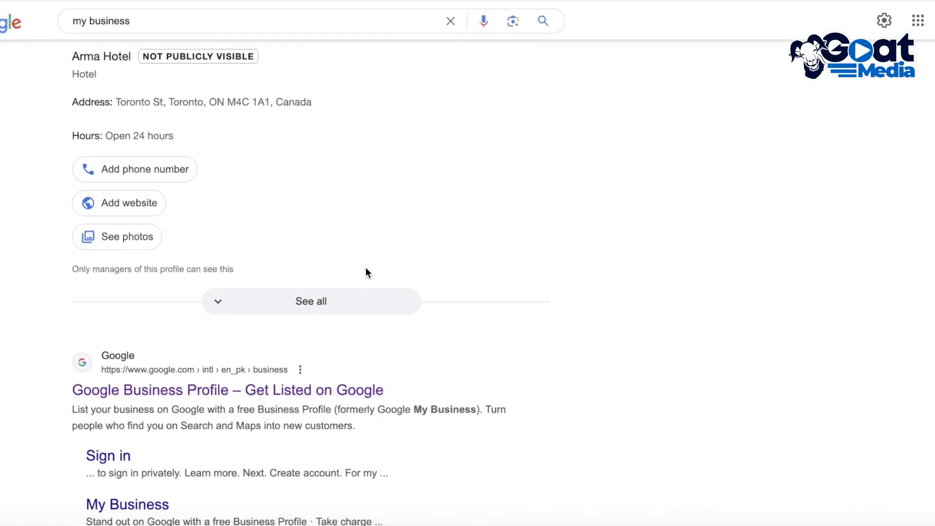
pyautogui.scroll(7, 358, 277)
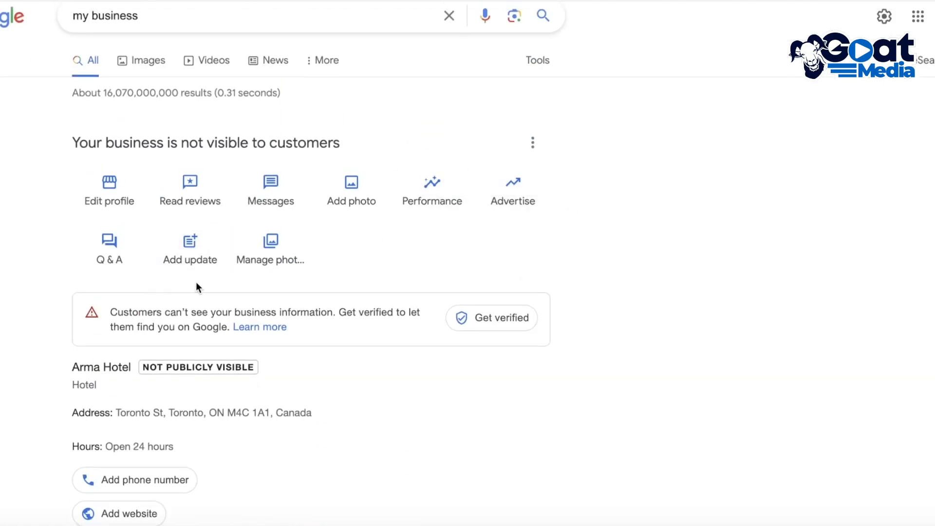
# Step: View the Business Profile settings for Arma Hotel and close them
pyautogui.click(533, 139)
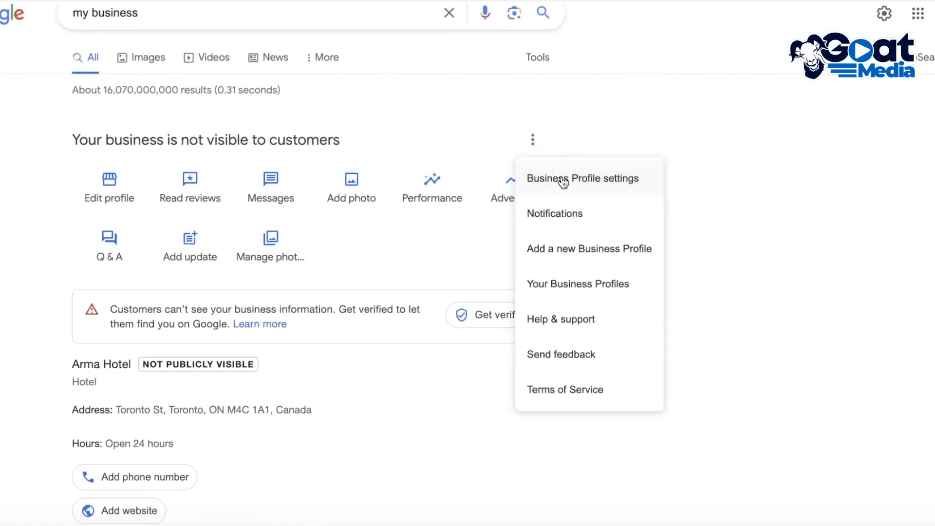
pyautogui.click(563, 177)
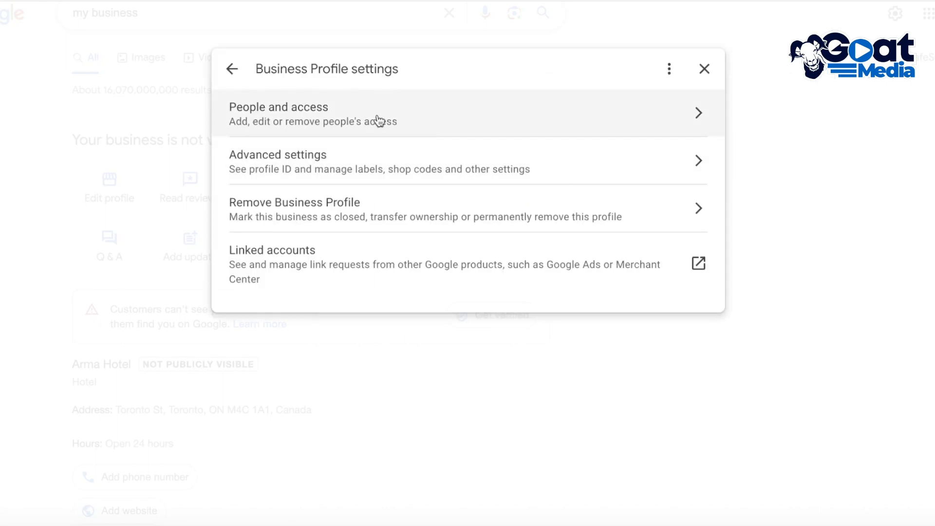
pyautogui.click(705, 70)
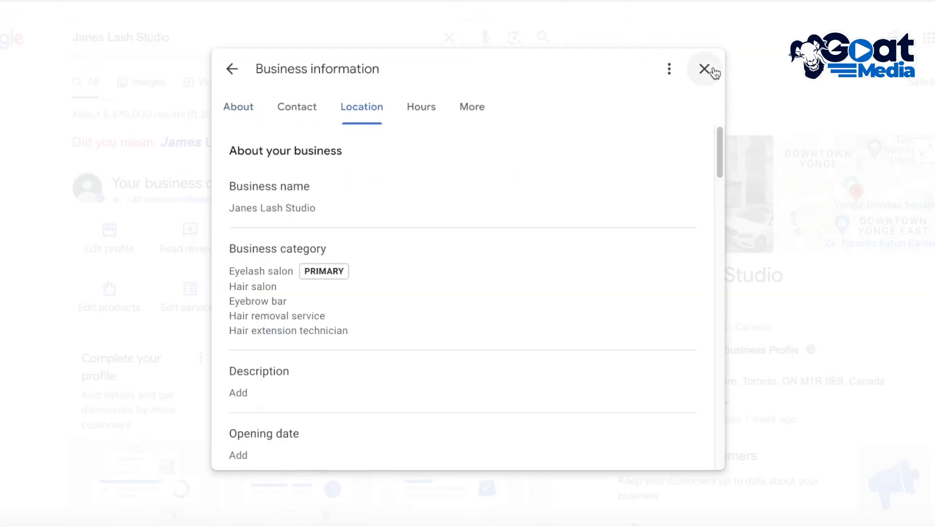
# Step: Close the business information of Janes Lash Studio and review its profile's management options in the search results
pyautogui.click(706, 68)
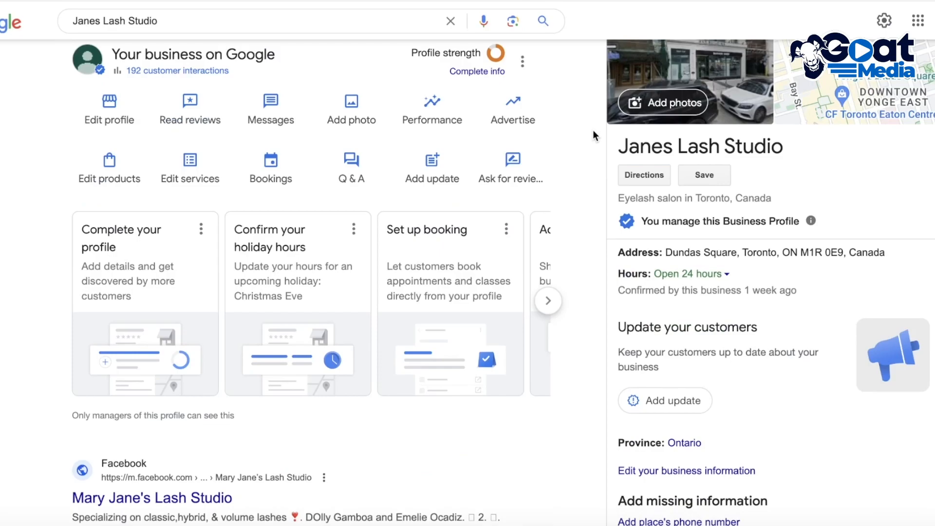
pyautogui.scroll(3, 592, 152)
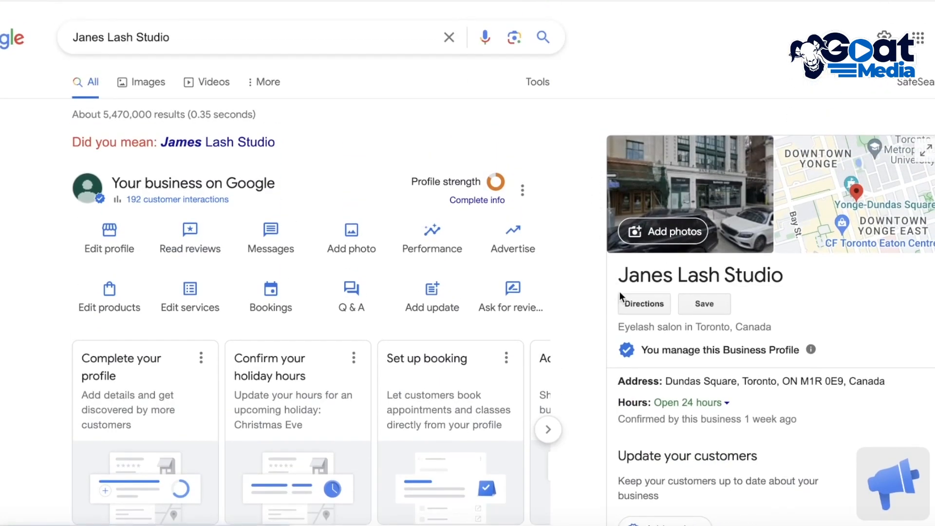